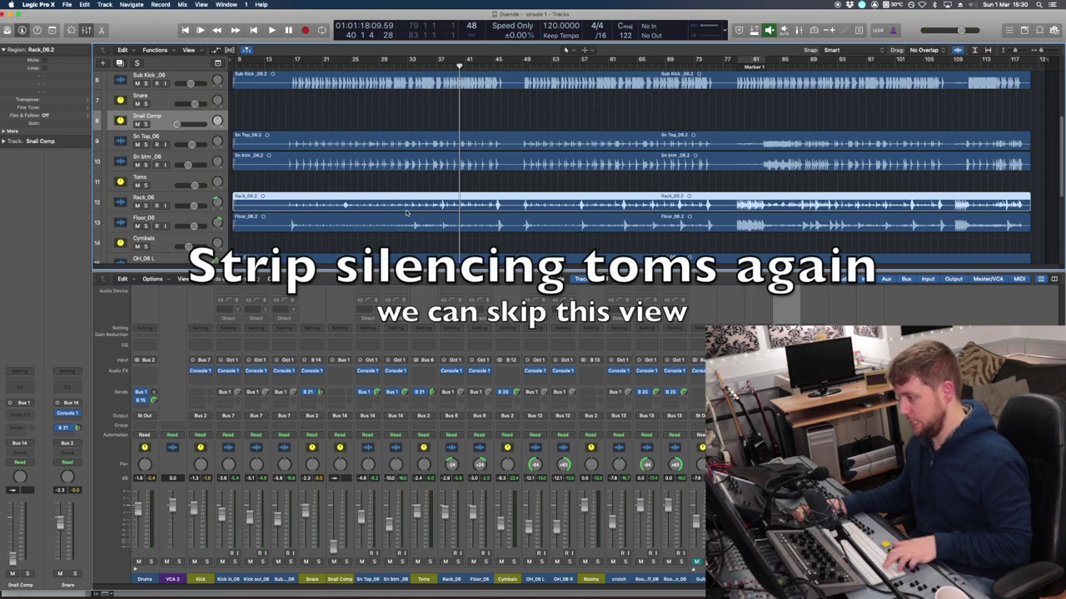
Remove the silence from the Rack_06 tom region using a -13 dB threshold and an adjusted minimum silence time.
{"action": "key", "text": "ctrl+x"}
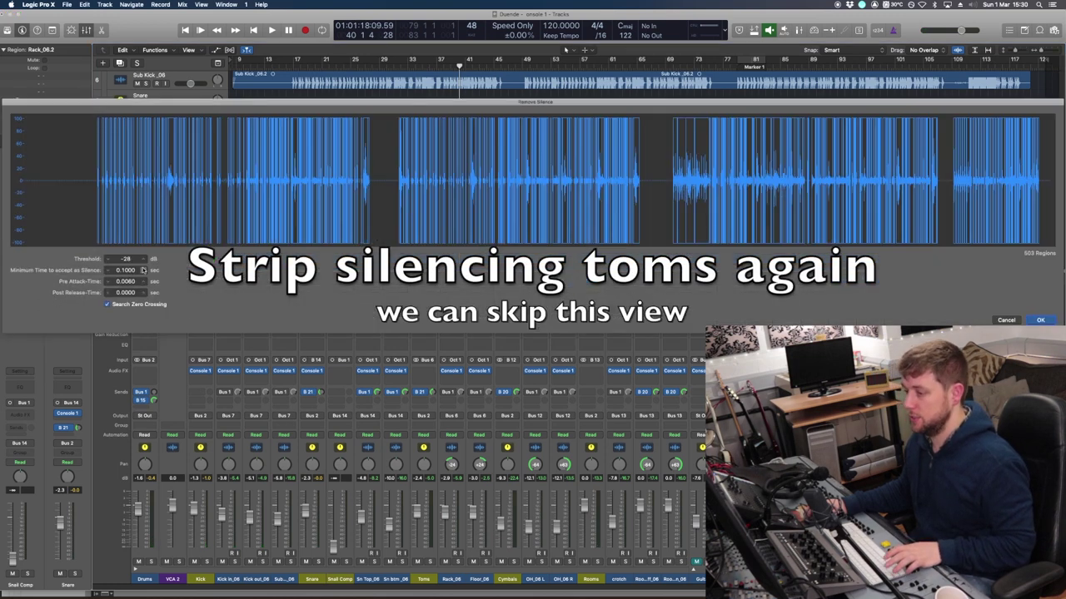
{"action": "left_click_drag", "start_coordinate": [127, 259], "coordinate": [127, 241]}
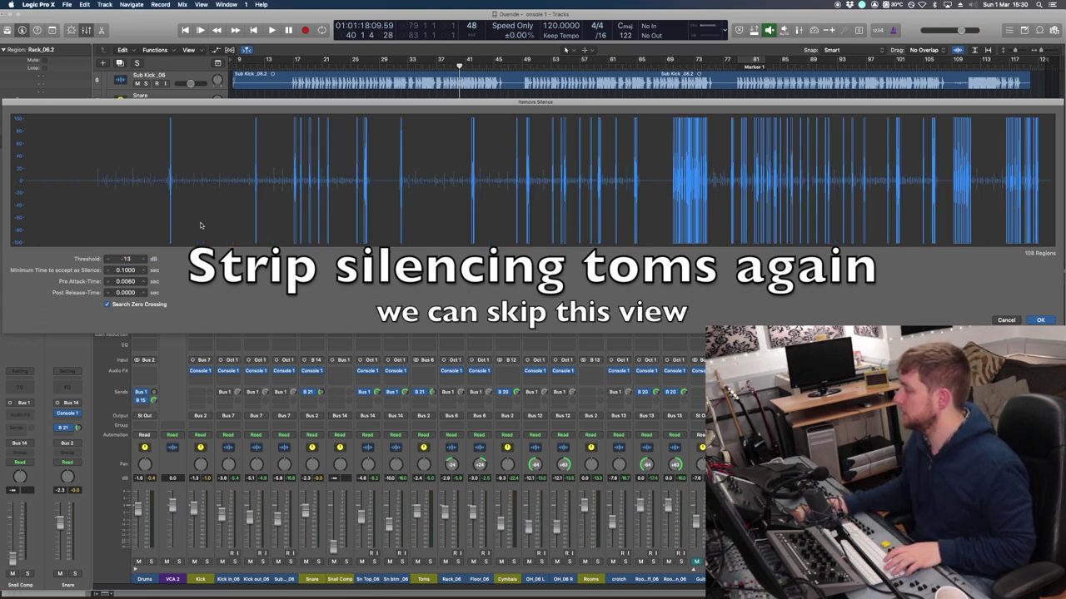
{"action": "left_click_drag", "start_coordinate": [125, 270], "coordinate": [126, 250]}
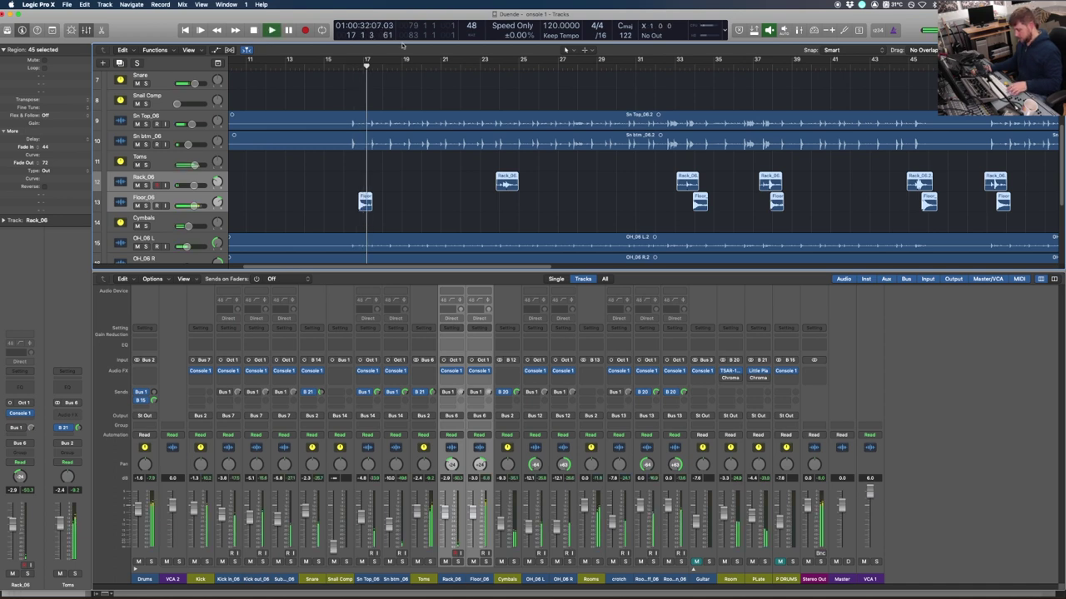
Play the drums with the edited tom regions, reviewing the full track arrangement and the P DRUMS channel in Console 1.
{"action": "key", "text": "x"}
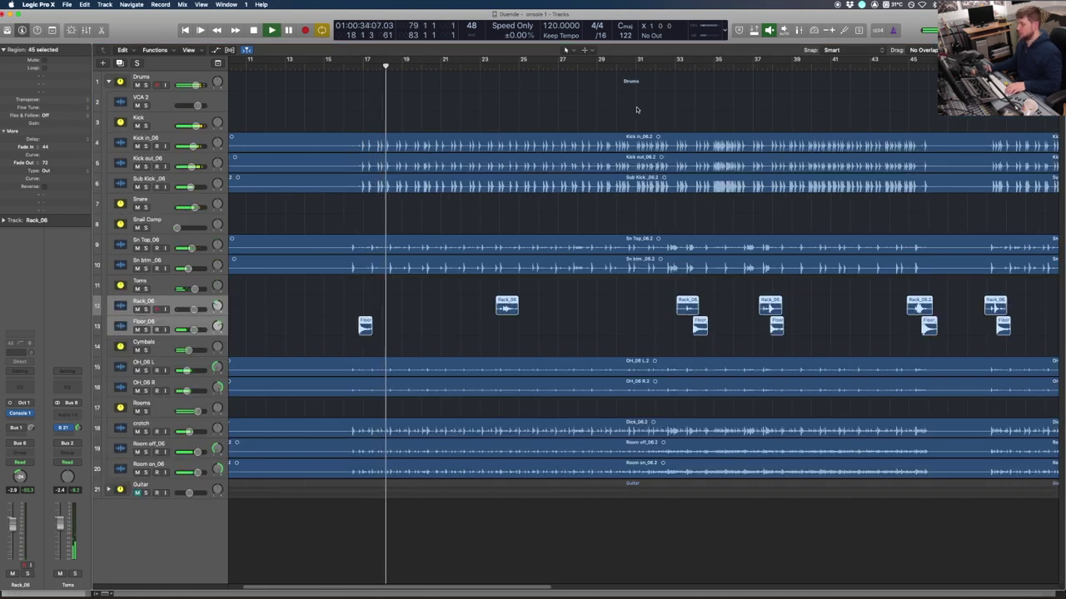
{"action": "key", "text": "x"}
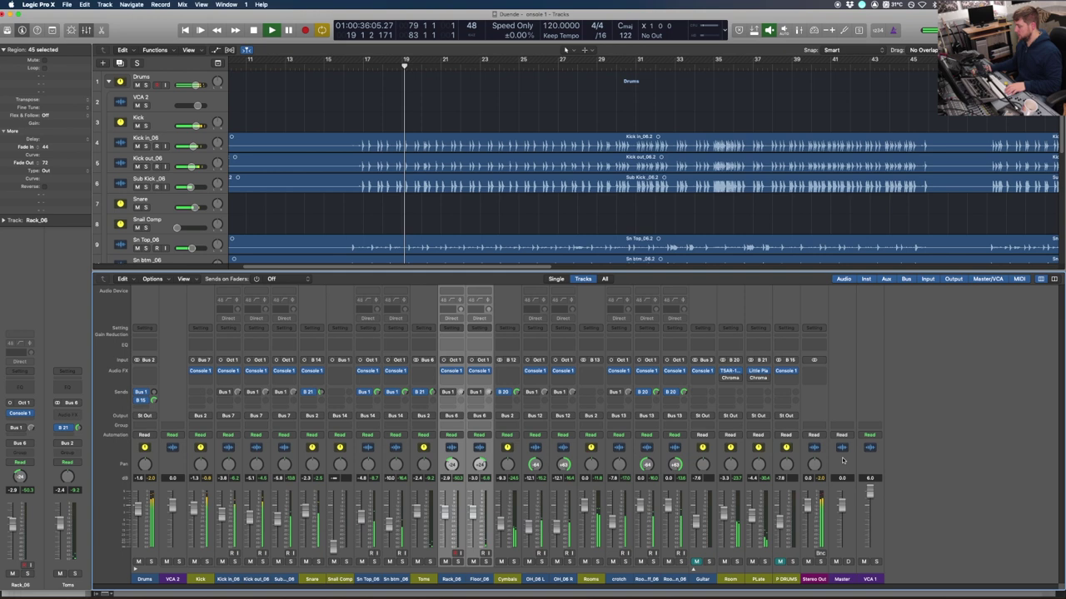
{"action": "key", "text": "space"}
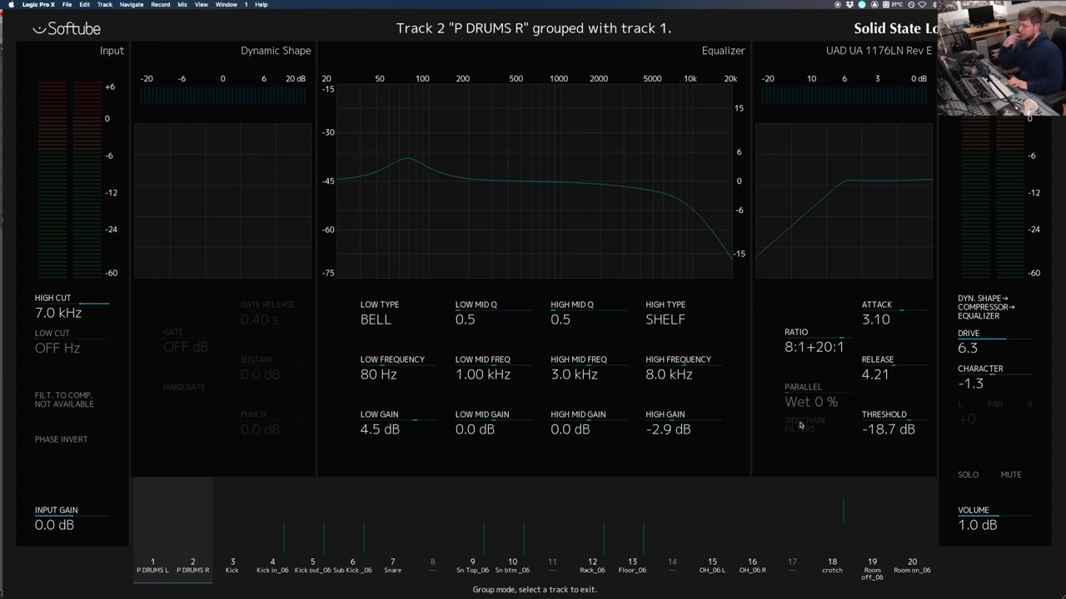
{"action": "key", "text": "space"}
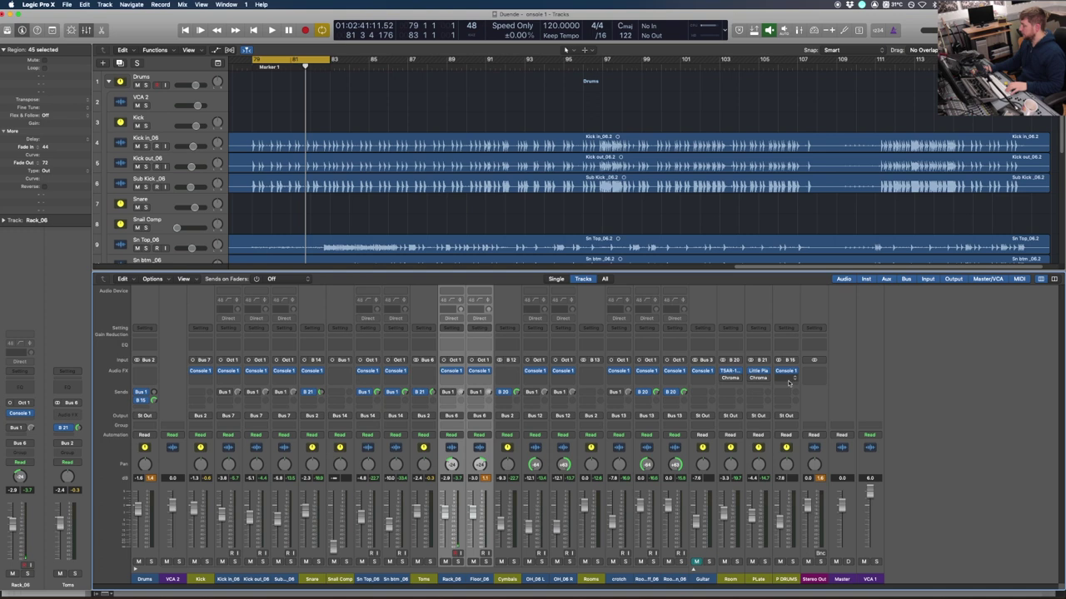
Open the Console 1 plug-in on the P DRUMS channel and view its left and right instances.
{"action": "left_click", "coordinate": [786, 371]}
{"action": "left_click", "coordinate": [183, 65]}
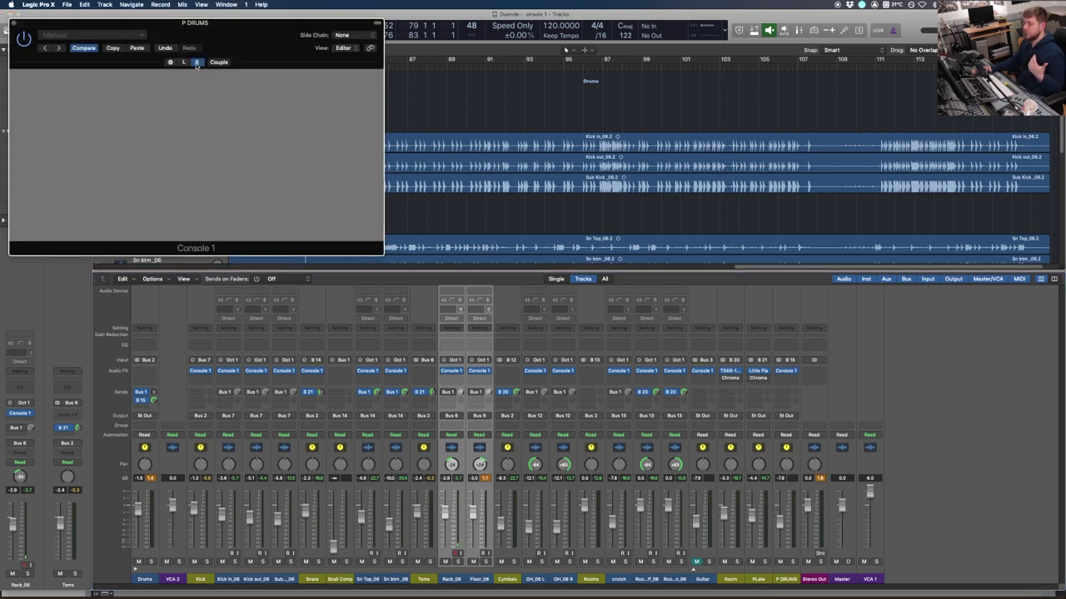
{"action": "left_click", "coordinate": [196, 63]}
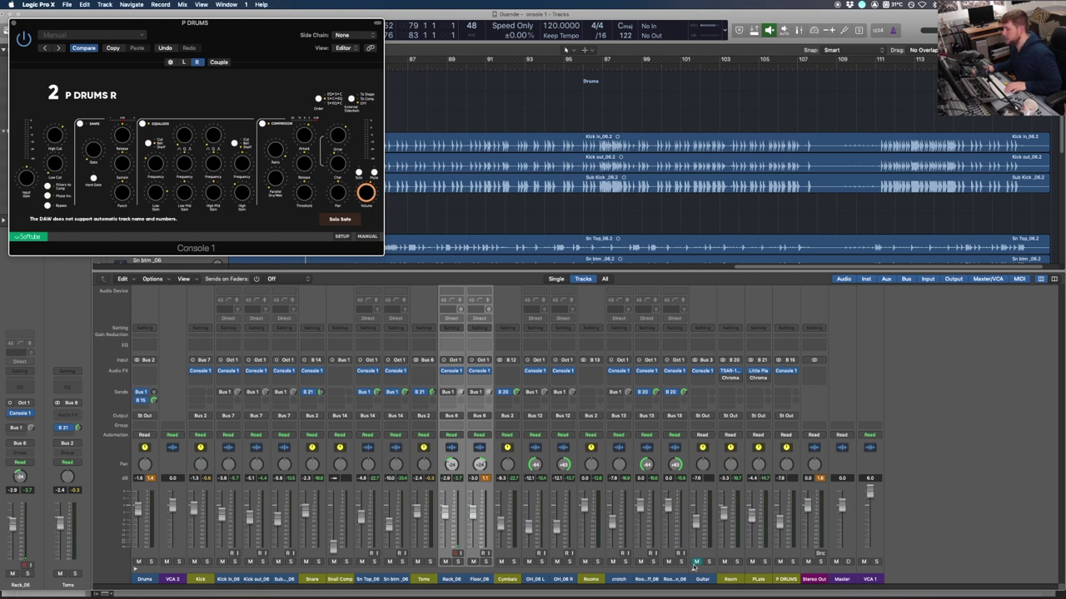
Unmute the Guitar track, play it with the drums, and close the P DRUMS plug-in window.
{"action": "left_click", "coordinate": [698, 563]}
{"action": "key", "text": "space"}
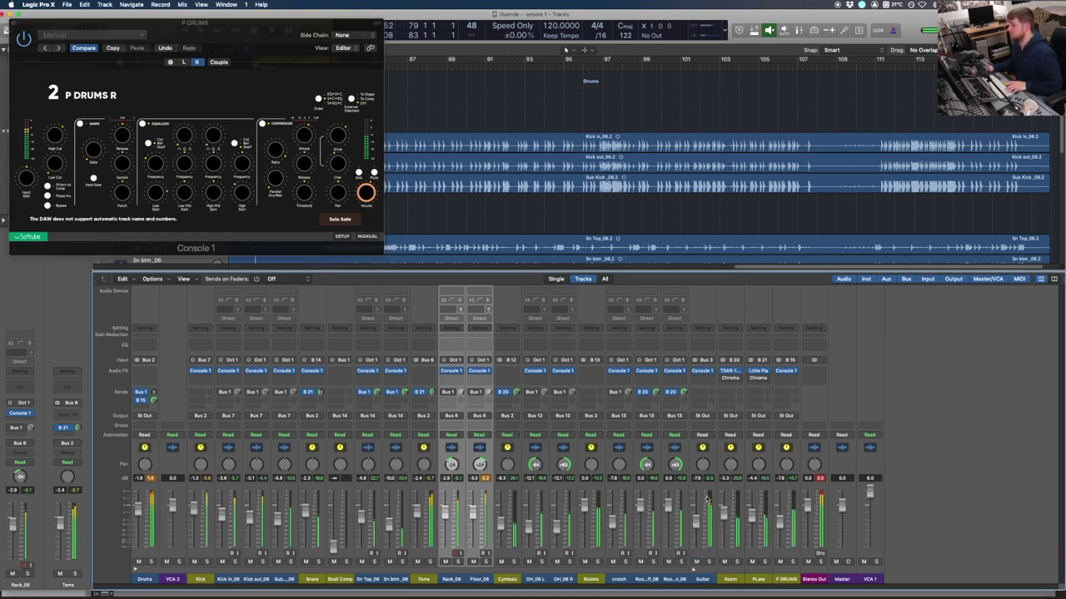
{"action": "left_click", "coordinate": [13, 23]}
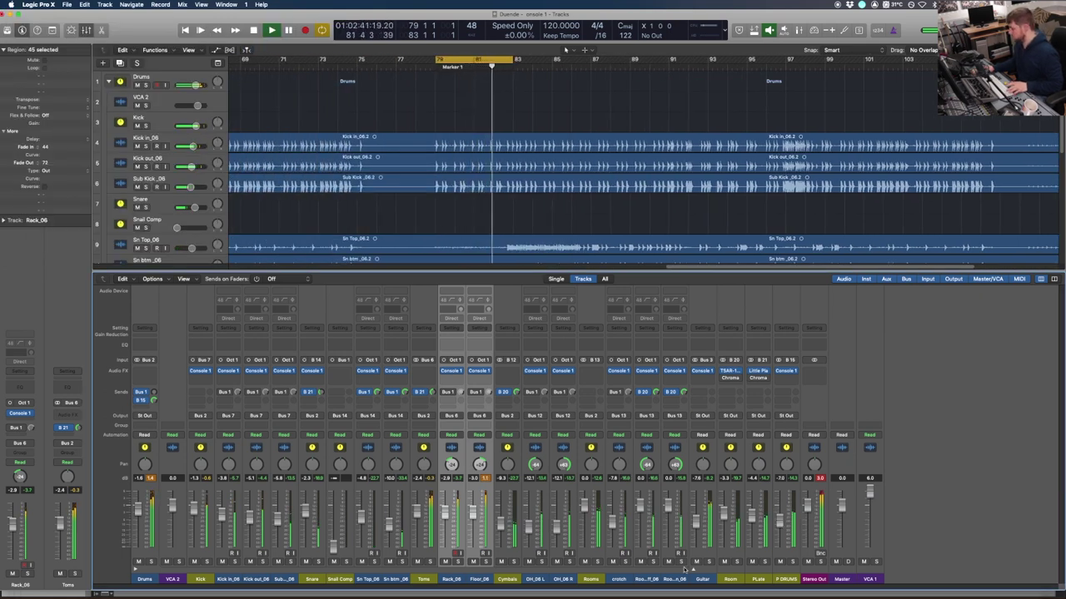
Audition the Room and PLate reverb returns in solo and open their TSAR-1 and Little Plate plug-ins.
{"action": "left_click", "coordinate": [766, 563]}
{"action": "left_click", "coordinate": [766, 563]}
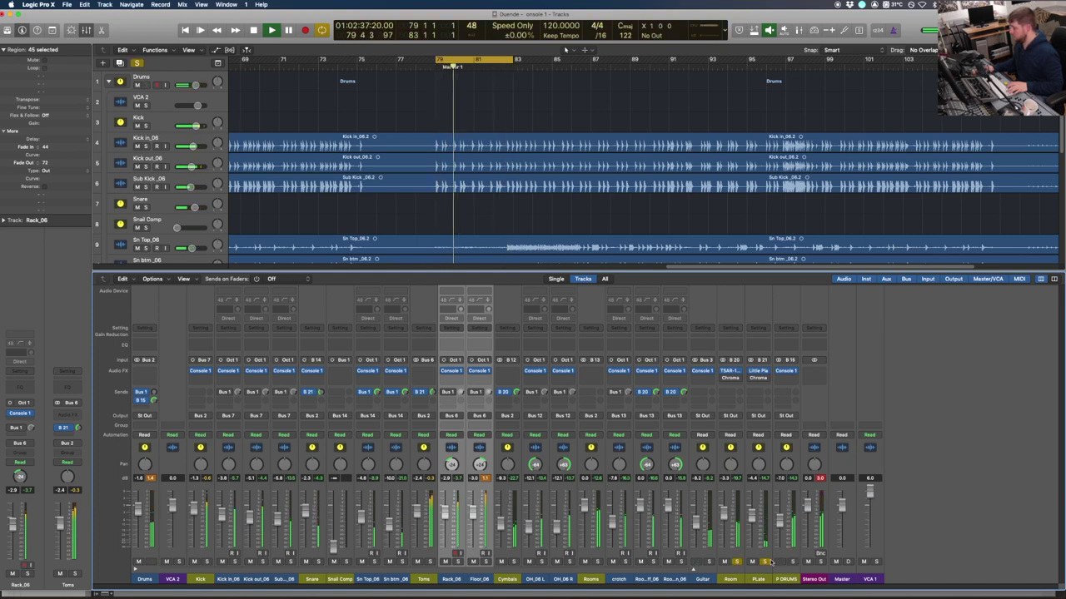
{"action": "key", "text": "space"}
{"action": "left_click", "coordinate": [737, 563]}
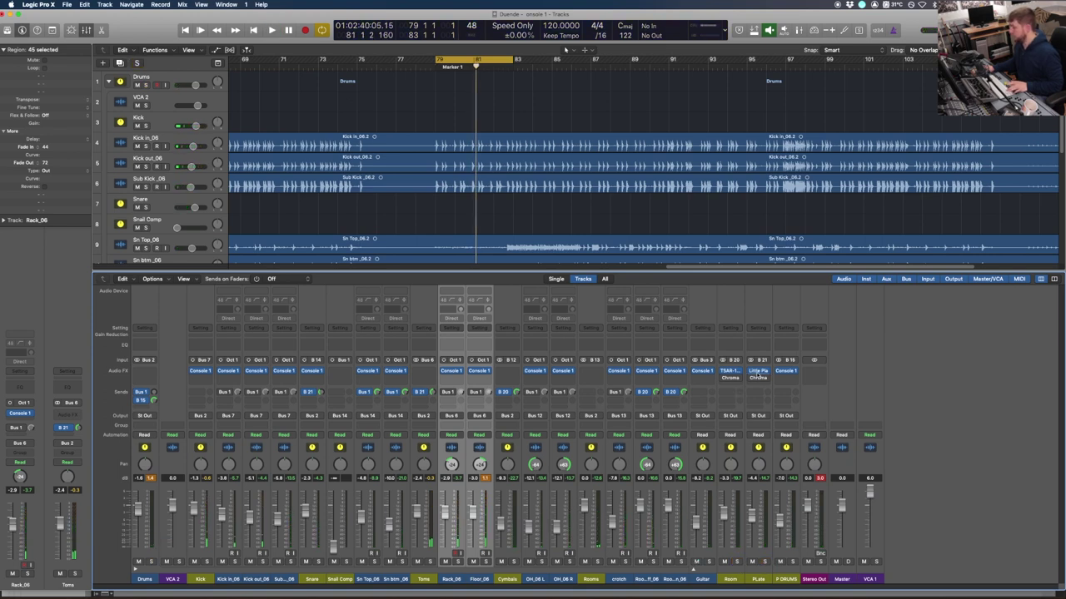
{"action": "left_click", "coordinate": [745, 370]}
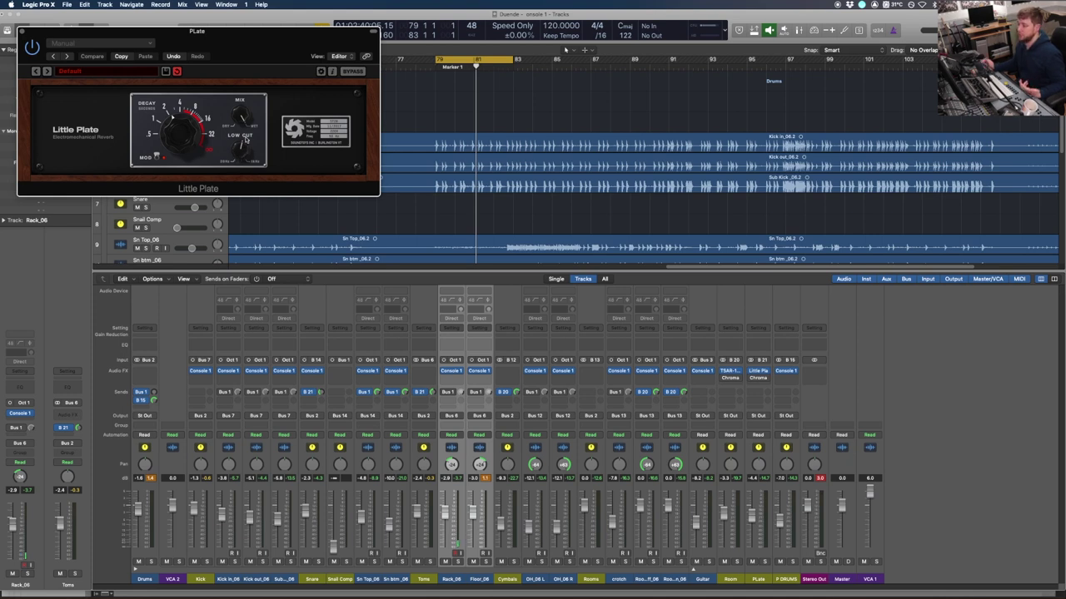
{"action": "left_click", "coordinate": [729, 371]}
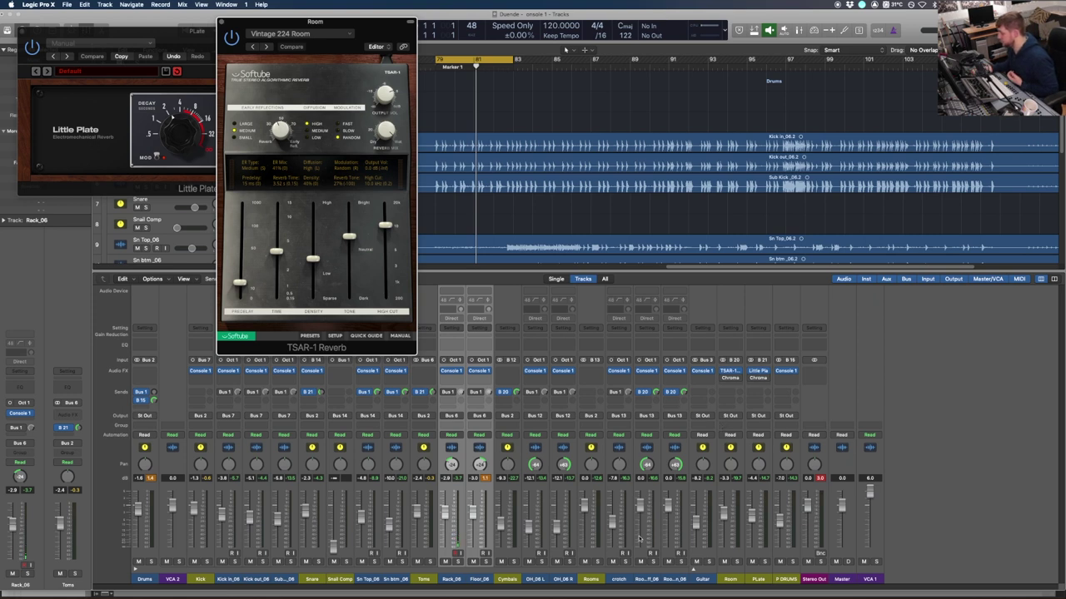
Audition the soloed room mics with the room reverb, return to the full mix, and close both reverb windows.
{"action": "left_click", "coordinate": [653, 562]}
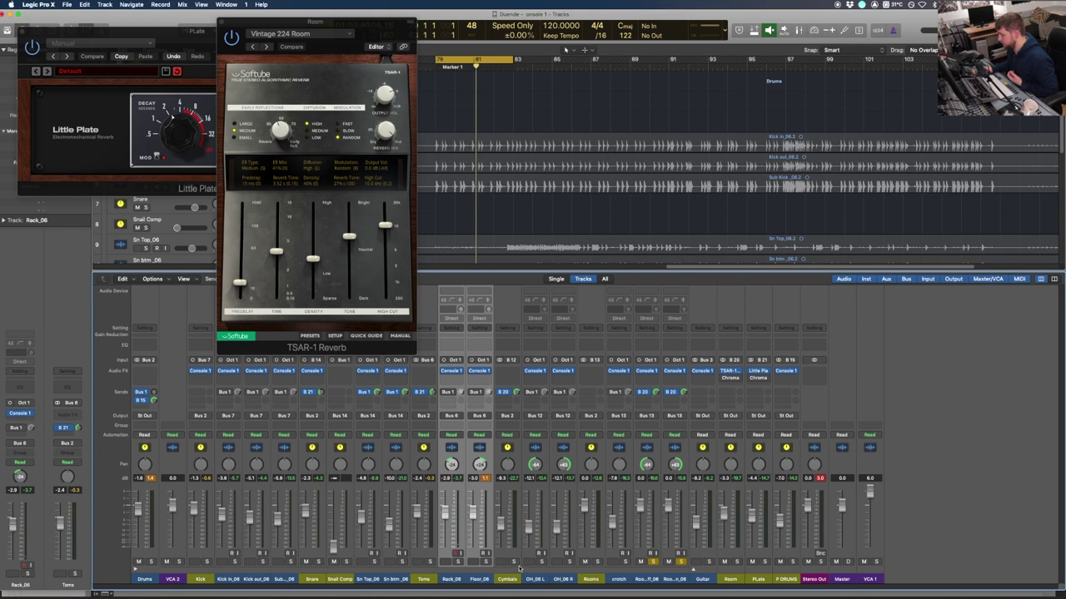
{"action": "key", "text": "space"}
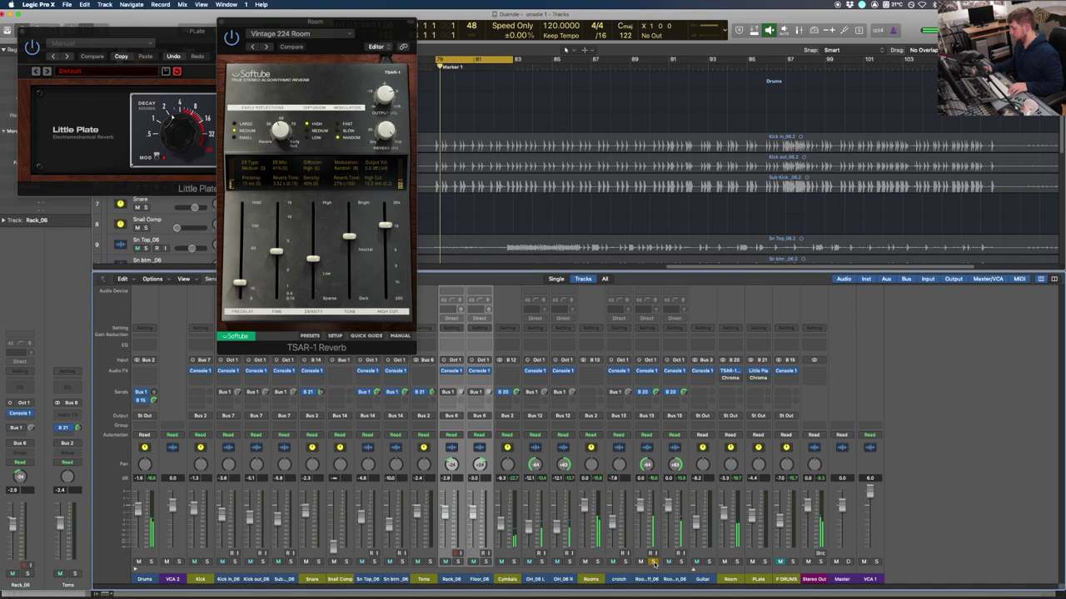
{"action": "key", "text": "super+a"}
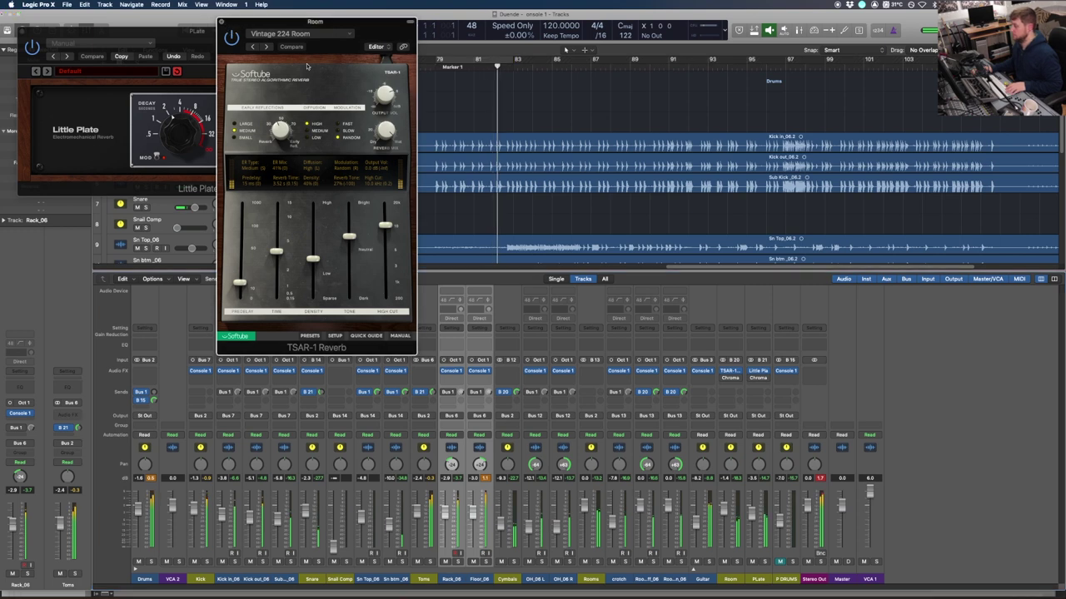
{"action": "left_click", "coordinate": [223, 23]}
{"action": "left_click", "coordinate": [23, 31]}
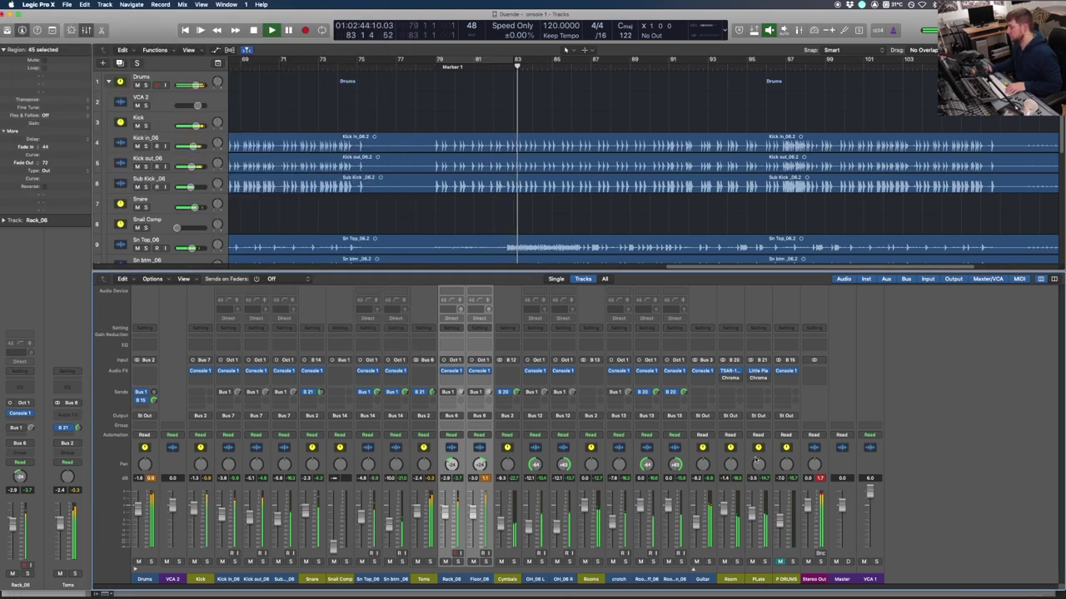
Move the playhead back to the early part of the song and play the full mix.
{"action": "scroll", "coordinate": [495, 233], "scroll_direction": "left", "scroll_amount": 8}
{"action": "key", "text": "space"}
{"action": "key", "text": "comma"}
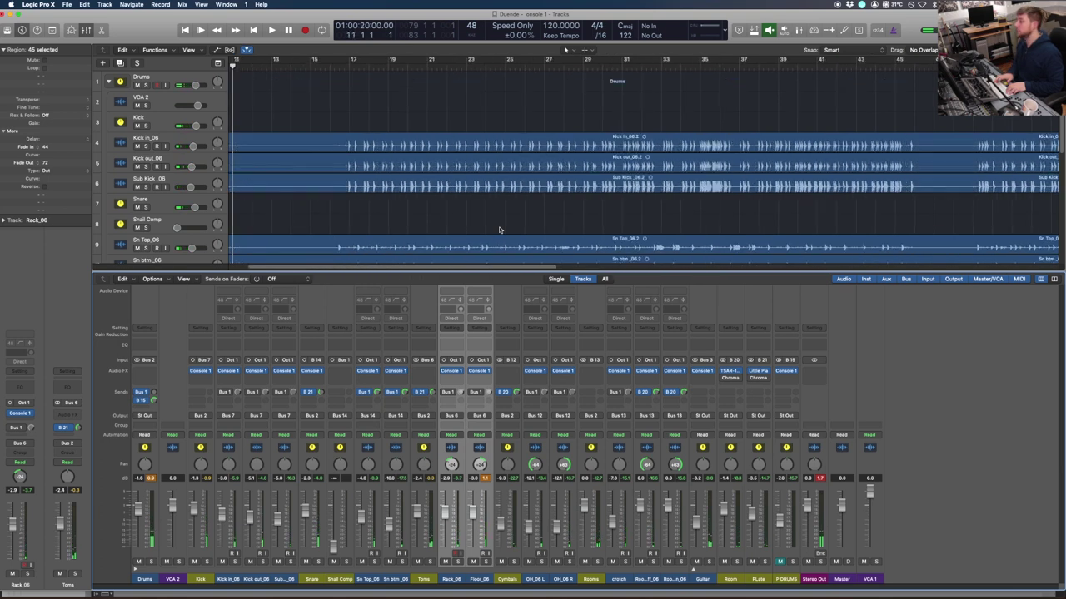
{"action": "key", "text": "space"}
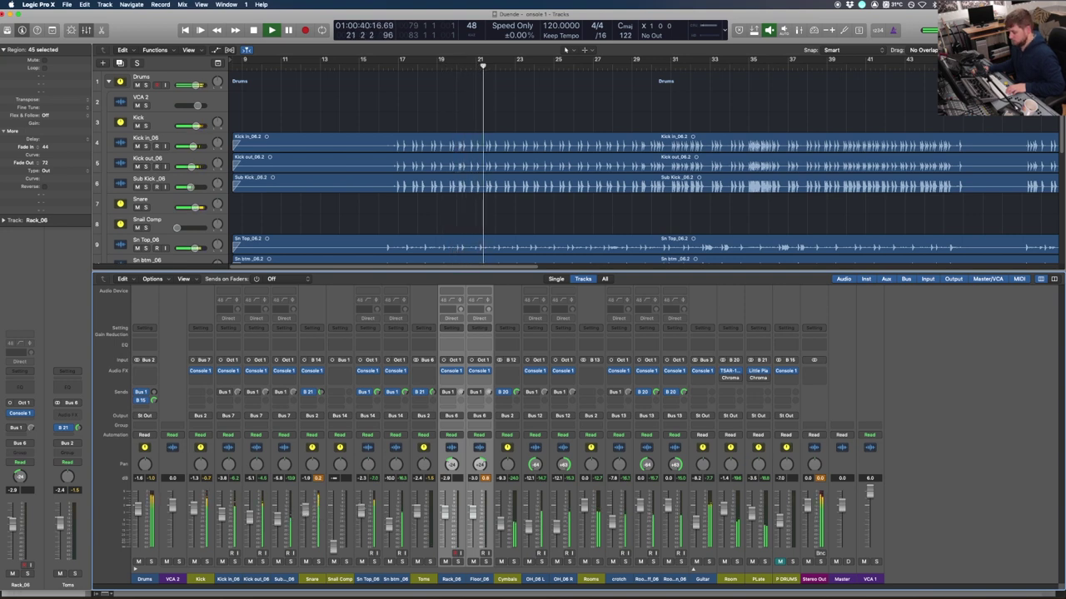
Rebalance the faders during playback: raise Sn Top_06, set Sn btm_06 to -4.9 dB, Snare to -1.1 dB and Drums to -2.1 dB.
{"action": "left_click", "coordinate": [392, 524]}
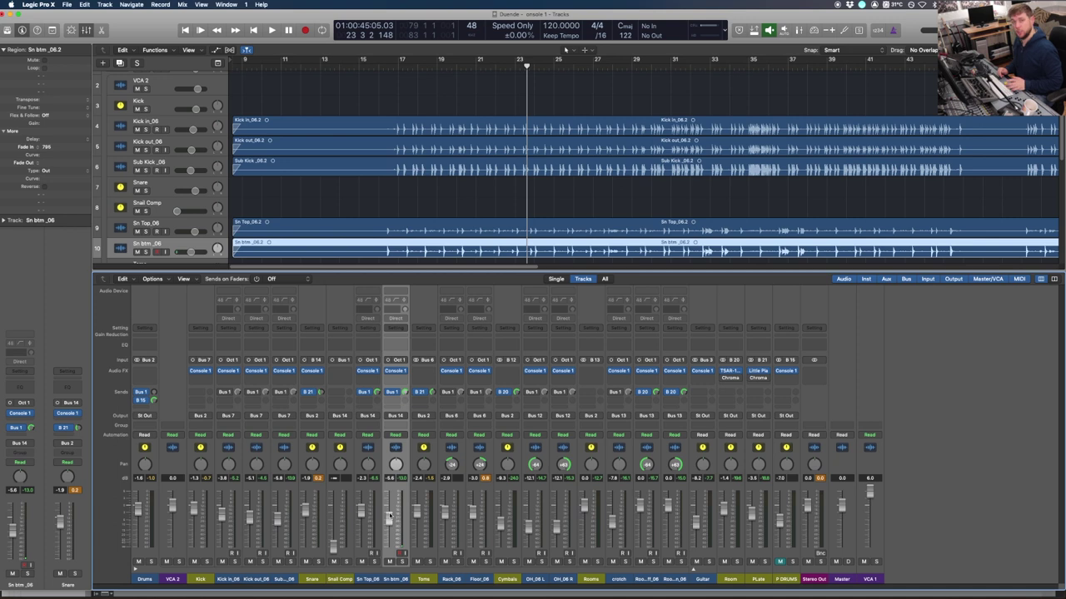
{"action": "key", "text": "space"}
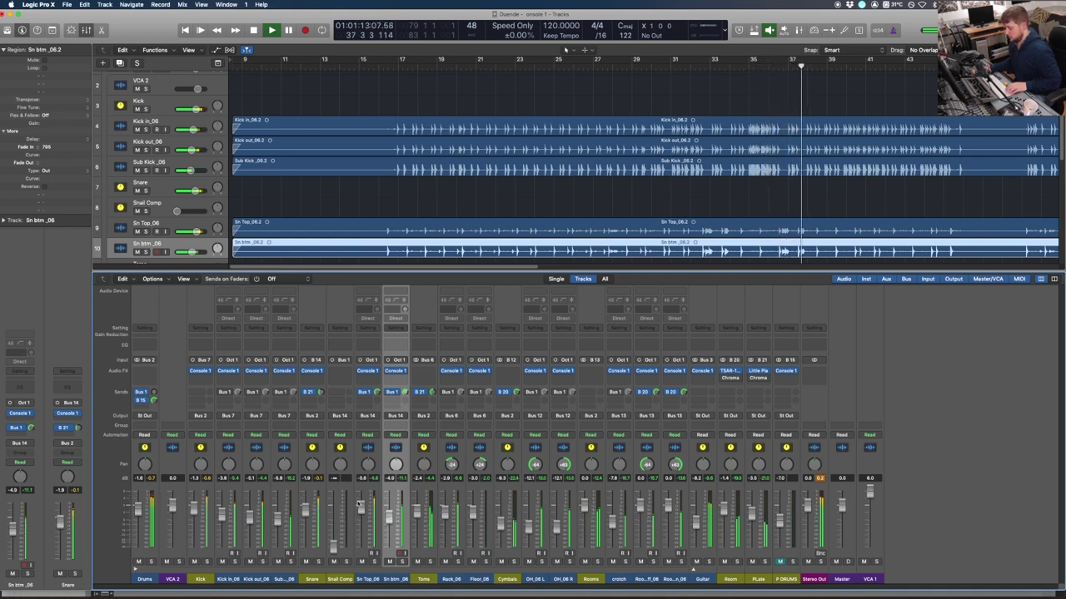
{"action": "key", "text": "Up"}
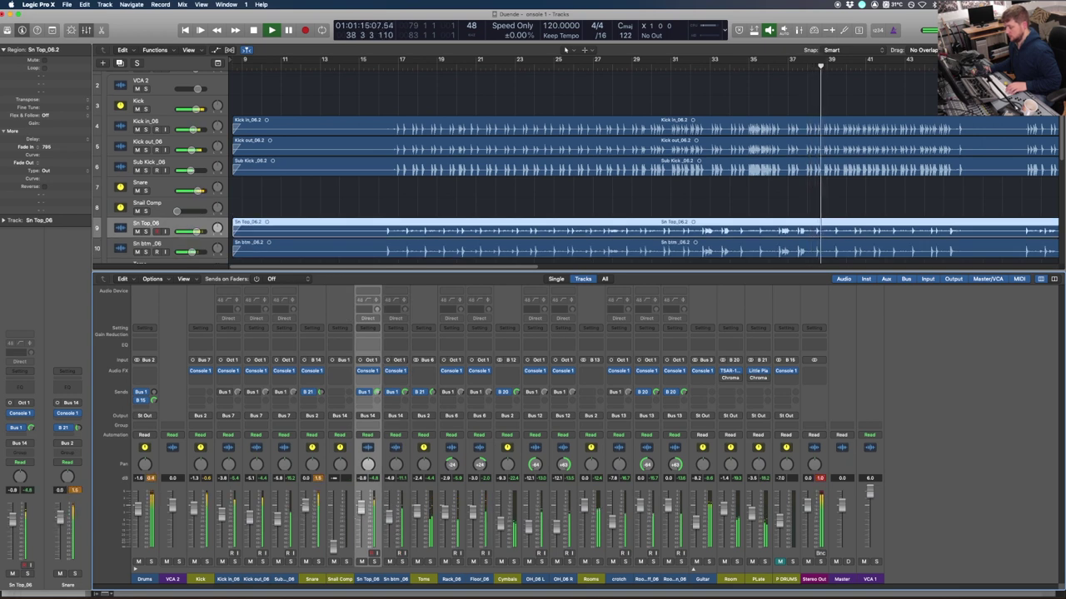
{"action": "left_click", "coordinate": [315, 475]}
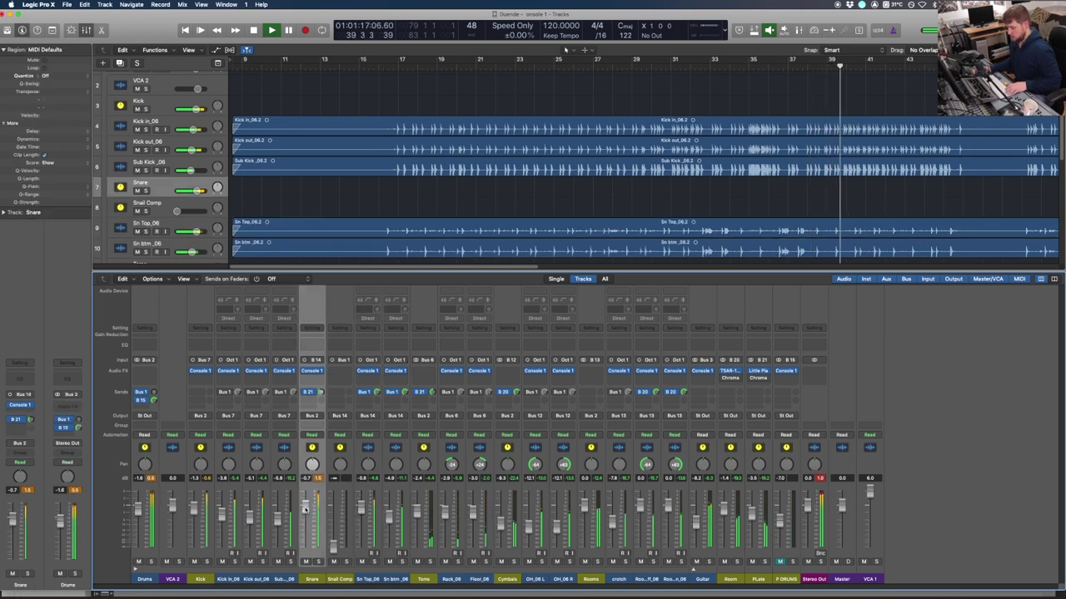
{"action": "left_click", "coordinate": [143, 520]}
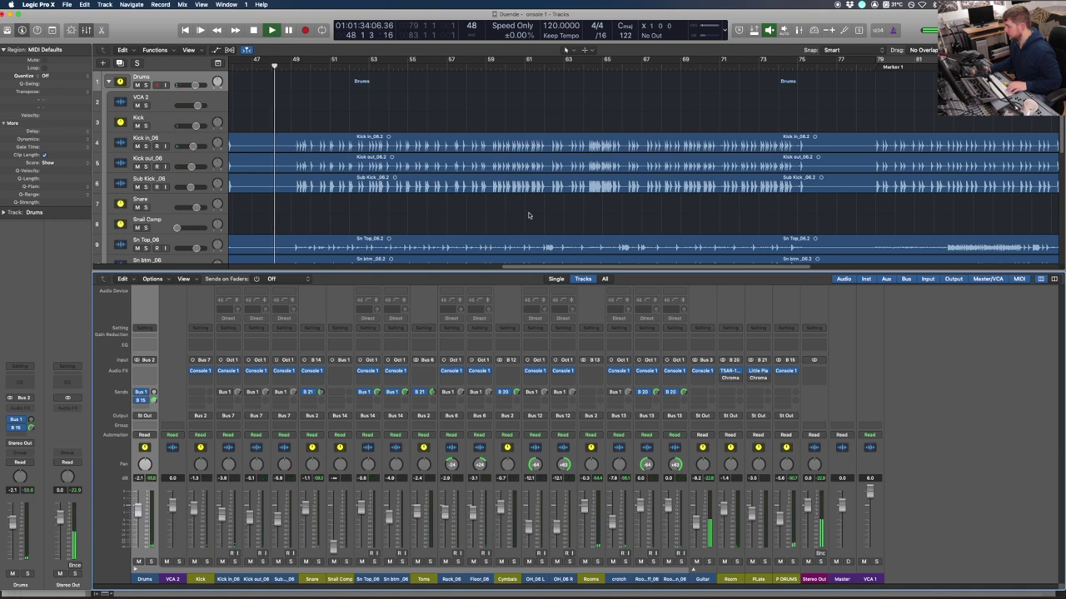
Replay the drums from an earlier section, checking the Console 1 bypass states, and unmute the Guitar track.
{"action": "scroll", "coordinate": [468, 150], "scroll_direction": "left", "scroll_amount": 8}
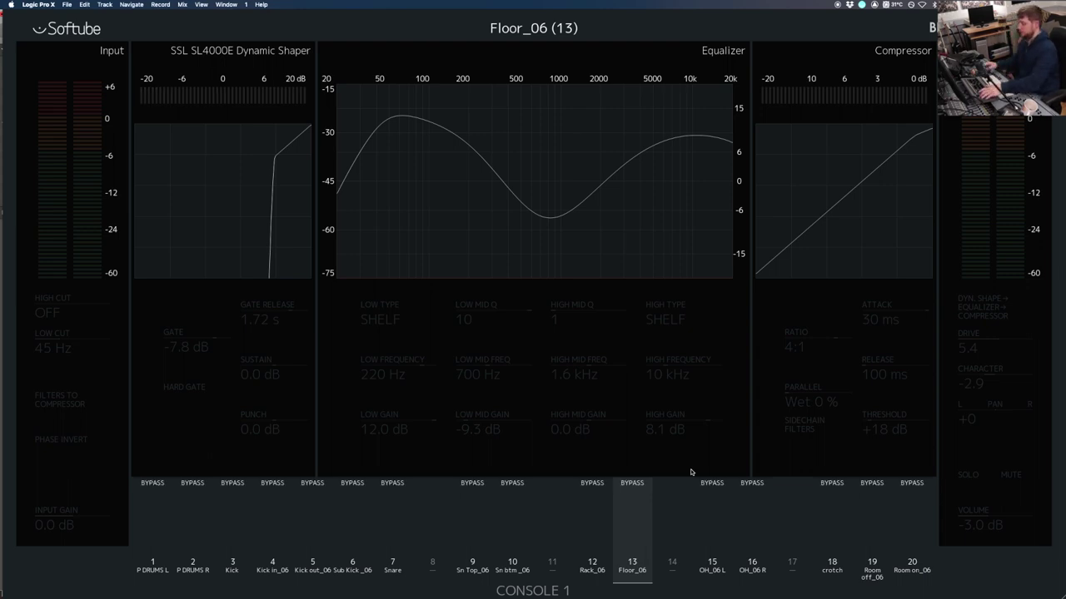
{"action": "key", "text": "space"}
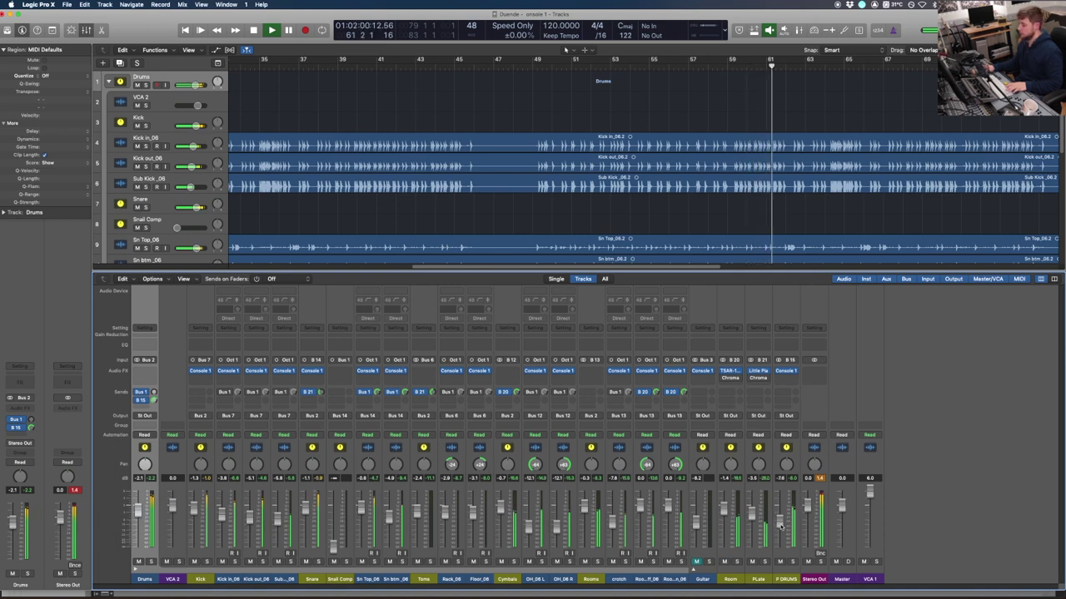
{"action": "left_click", "coordinate": [697, 563]}
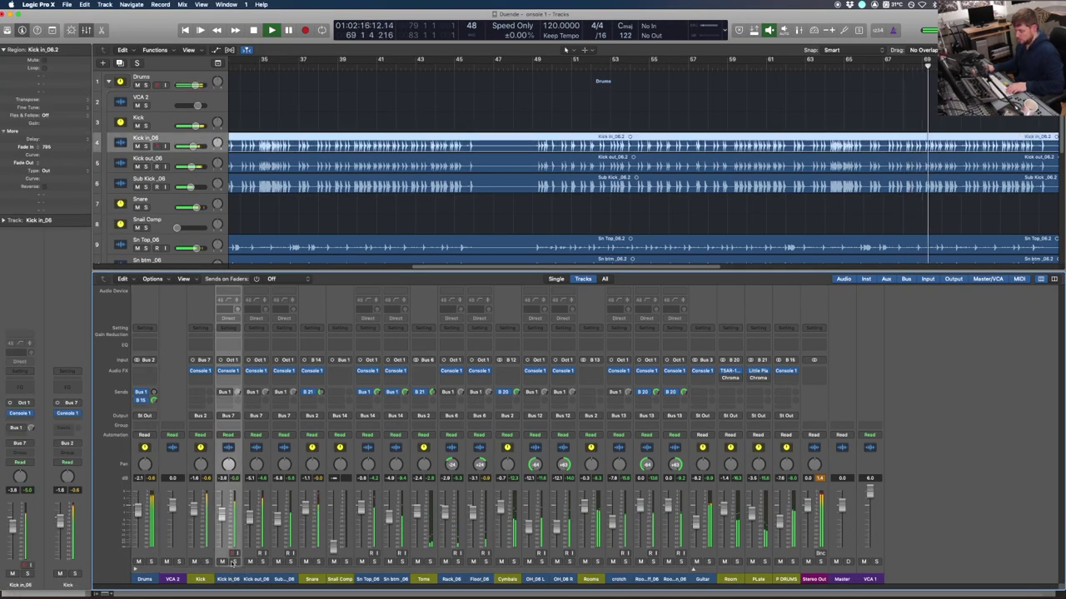
Solo Kick in_06 and duplicate its channel settings and audio region onto a new track named Kick HI.
{"action": "left_click", "coordinate": [235, 562]}
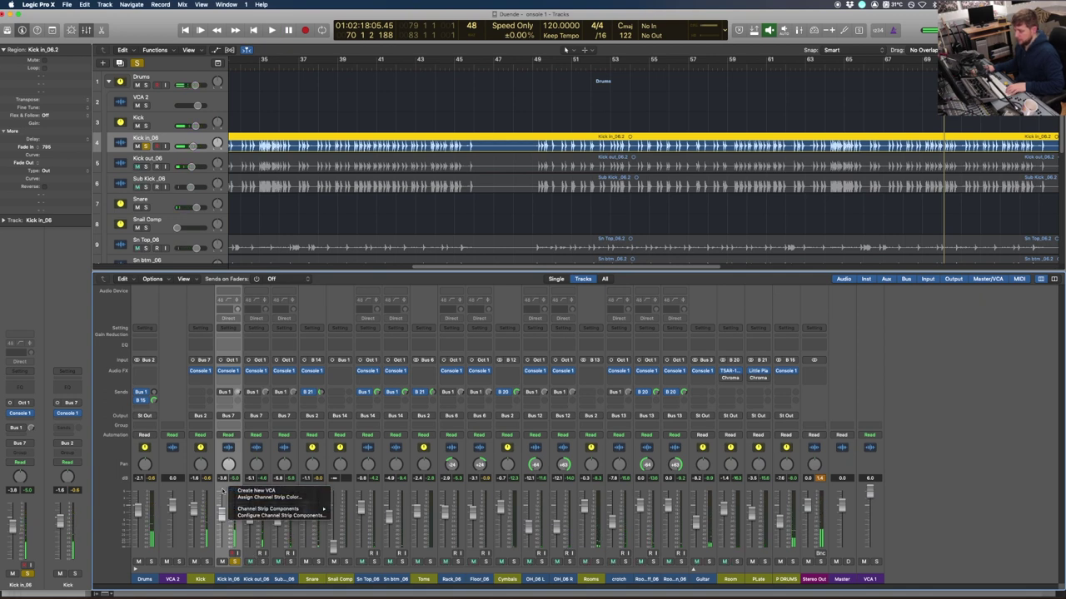
{"action": "right_click", "coordinate": [136, 138]}
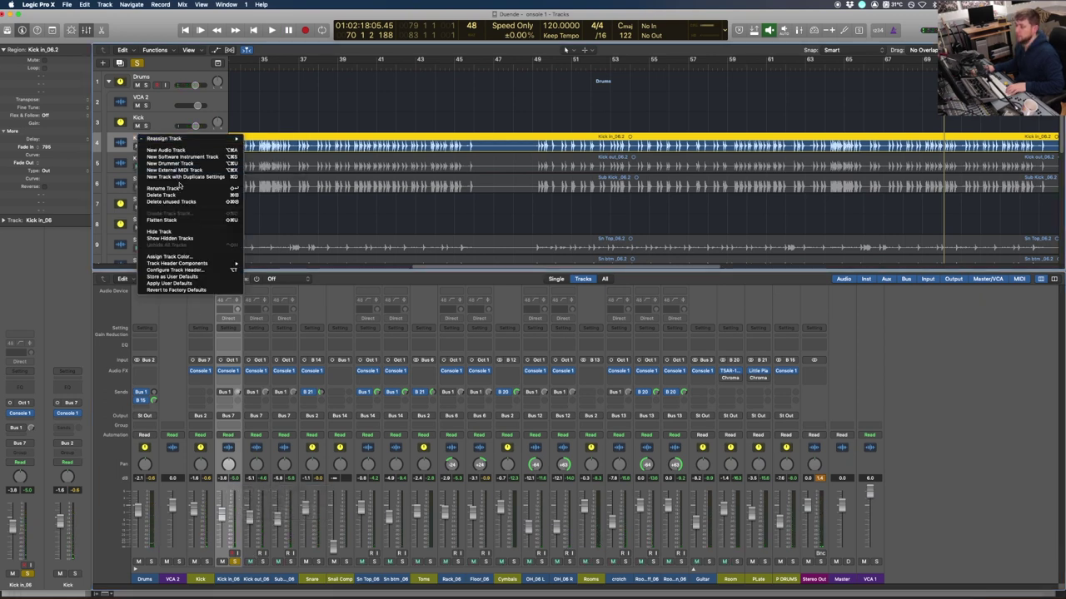
{"action": "left_click", "coordinate": [165, 150]}
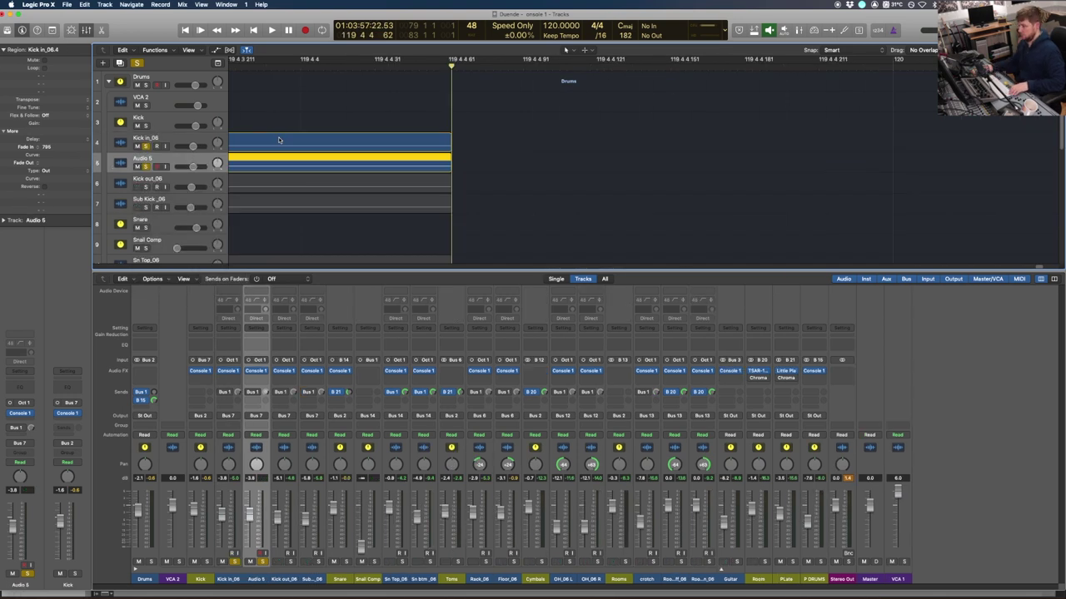
{"action": "key", "text": "z"}
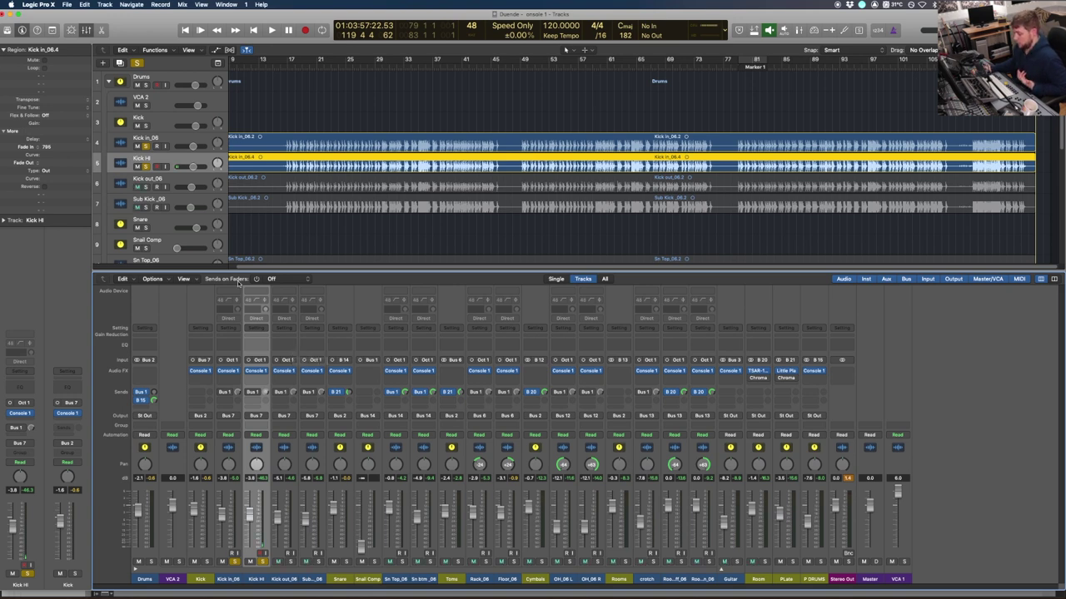
Take Kick in_06 out of solo so Kick HI plays alone, and return the playhead to bar 17.
{"action": "left_click", "coordinate": [231, 563]}
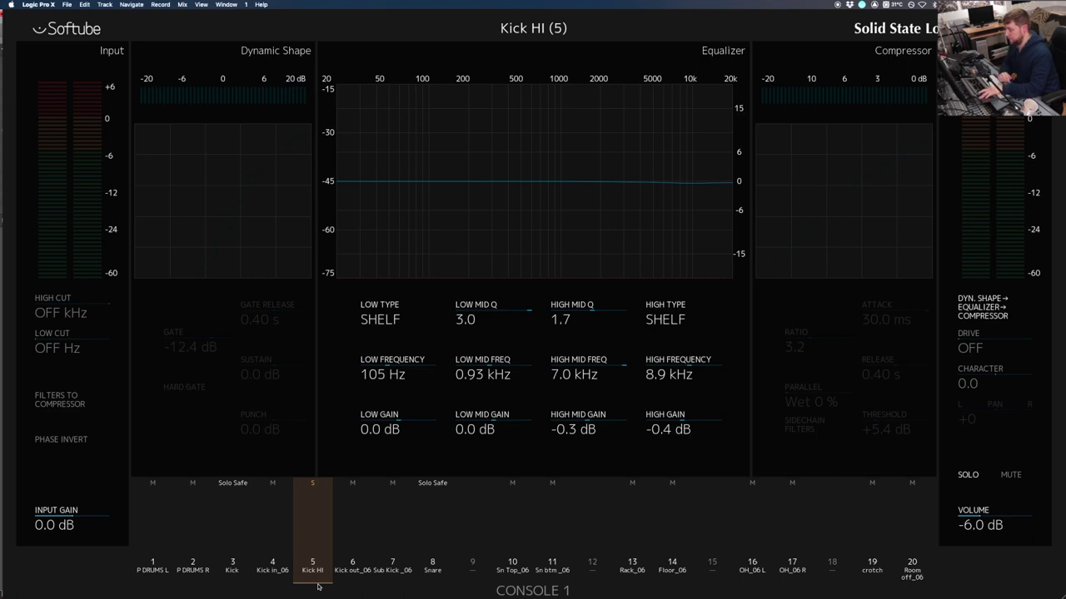
{"action": "key", "text": "shift+comma"}
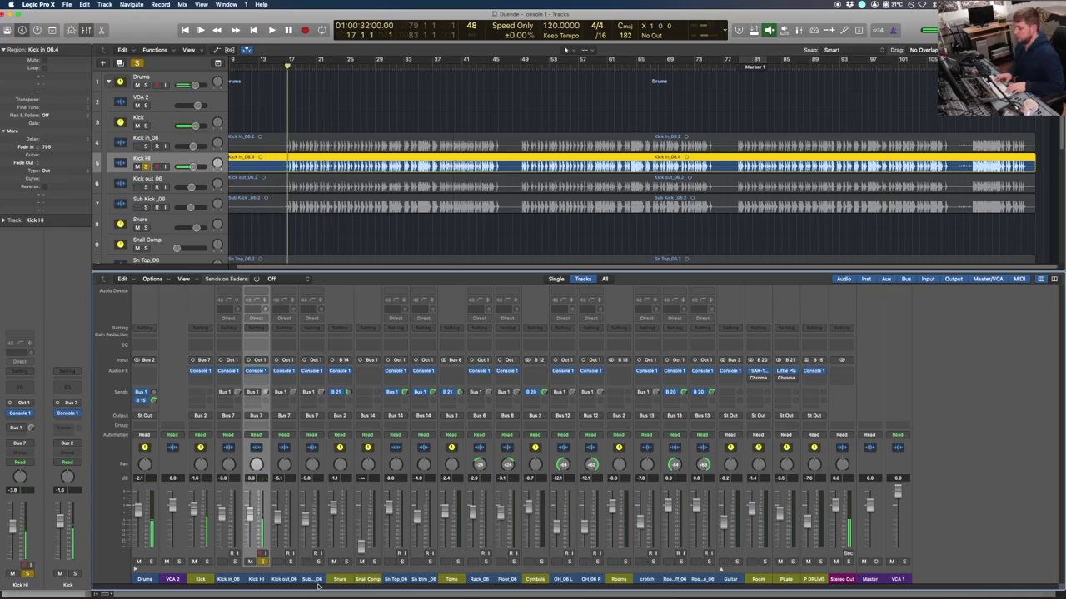
Play the mix from bar 17 and expand the Guitar stack in the mixer to show its member channels.
{"action": "key", "text": "space"}
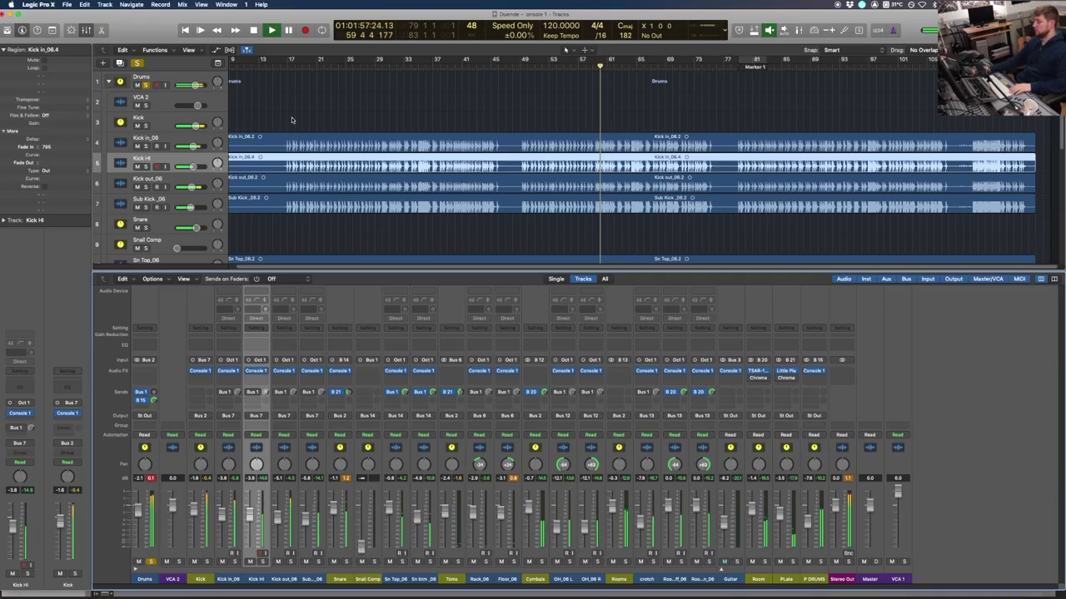
{"action": "scroll", "coordinate": [297, 150], "scroll_direction": "down", "scroll_amount": 5}
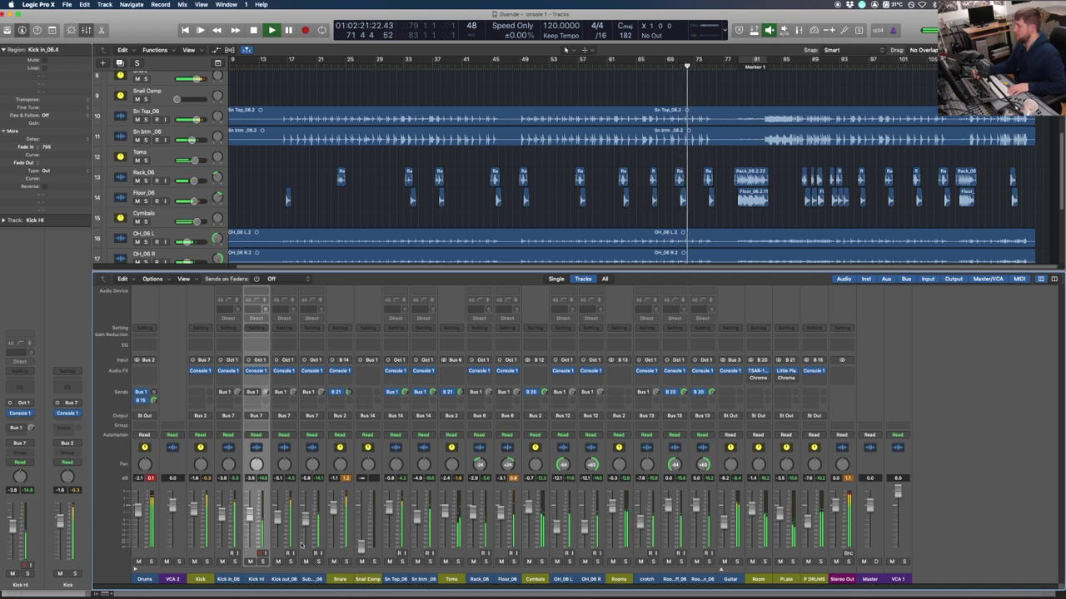
{"action": "left_click", "coordinate": [735, 565]}
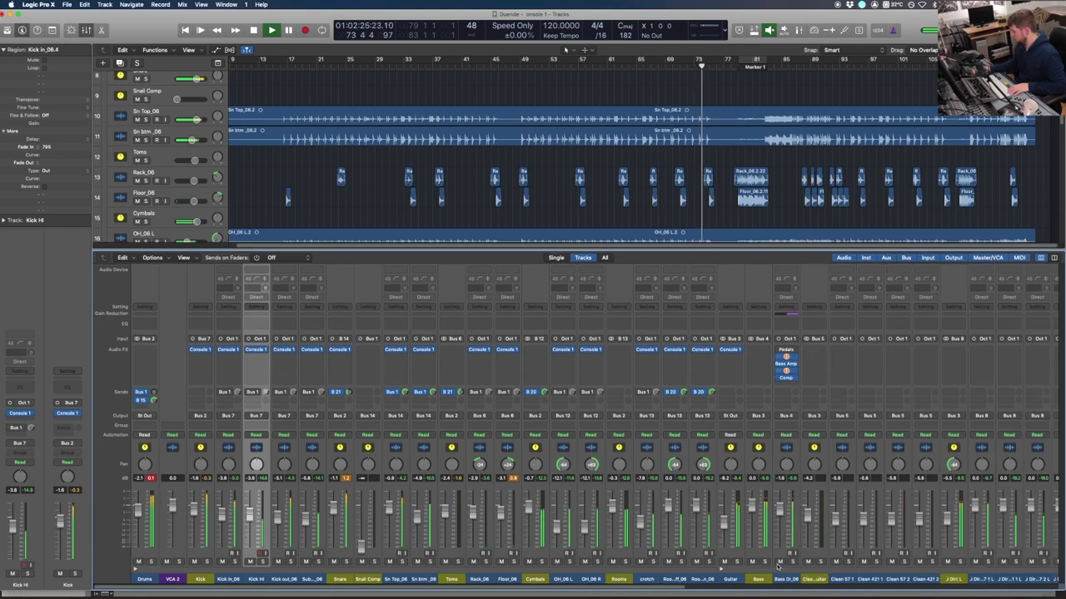
With Bass soloed, bypass the two FF plug-ins and Comp on Bass DI_06 and insert Console 1 on the Bass channel.
{"action": "left_click", "coordinate": [763, 562]}
{"action": "left_click", "coordinate": [795, 376]}
{"action": "left_click", "coordinate": [778, 373]}
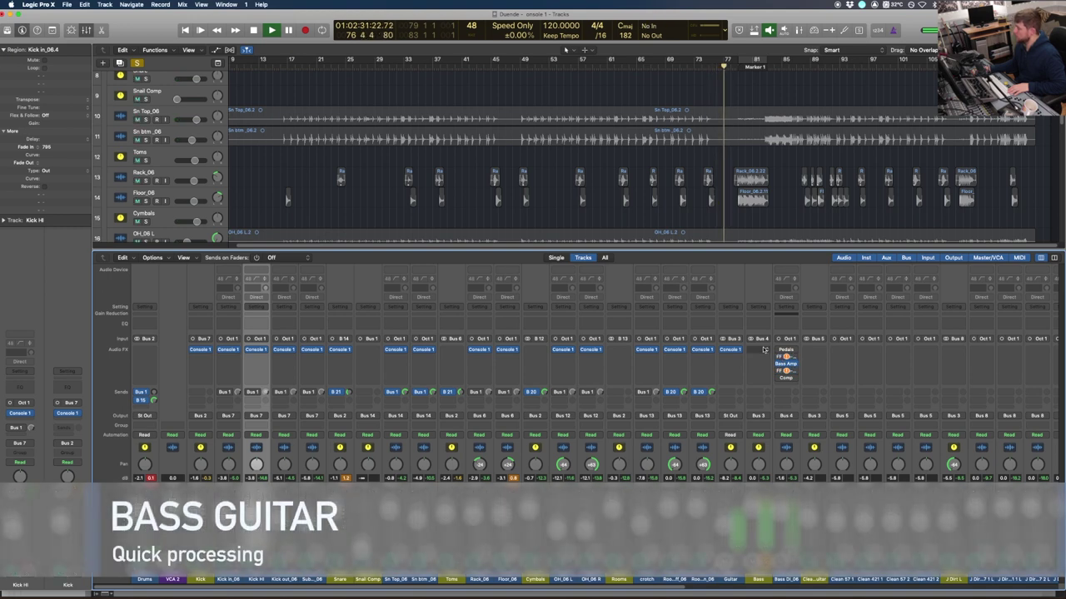
{"action": "left_click", "coordinate": [763, 350]}
{"action": "left_click", "coordinate": [762, 369]}
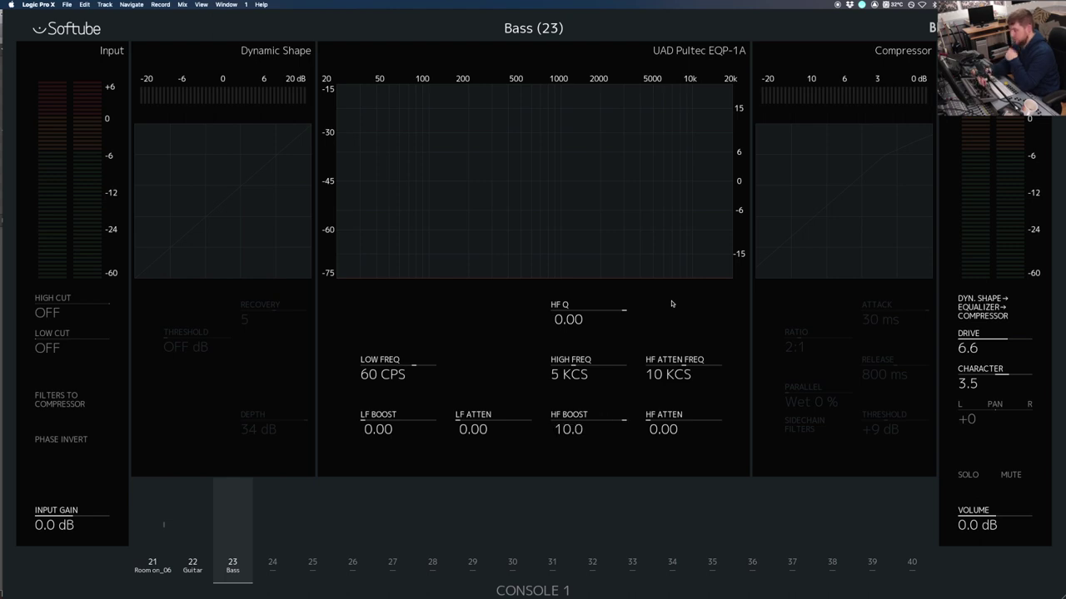
Audition Bass through Console 1, take it out of solo, and close the Console 1 plug-in window.
{"action": "key", "text": "space"}
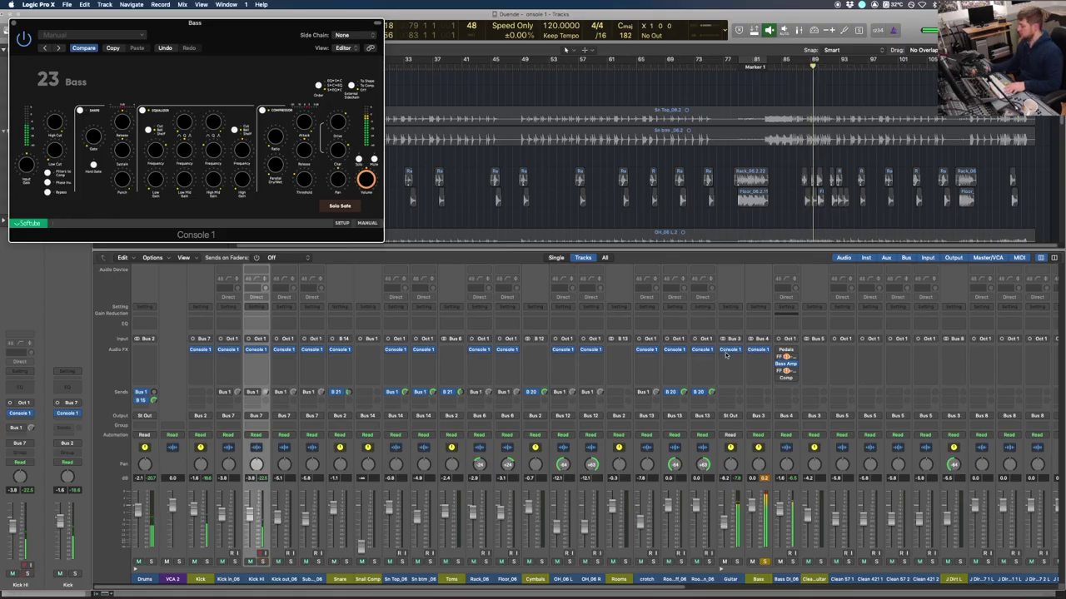
{"action": "left_click", "coordinate": [770, 562]}
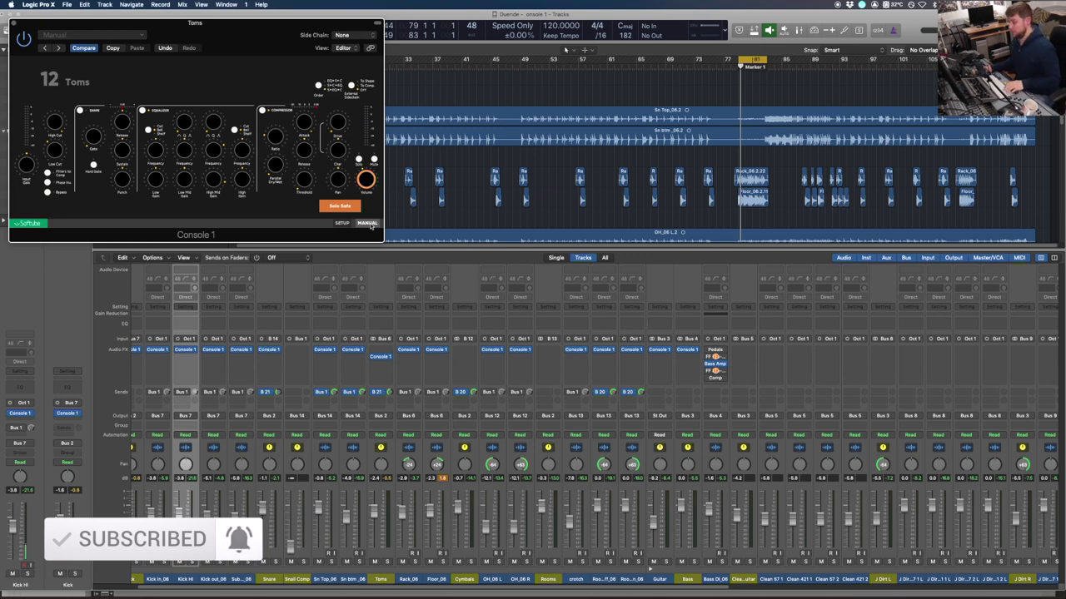
{"action": "left_click", "coordinate": [13, 23]}
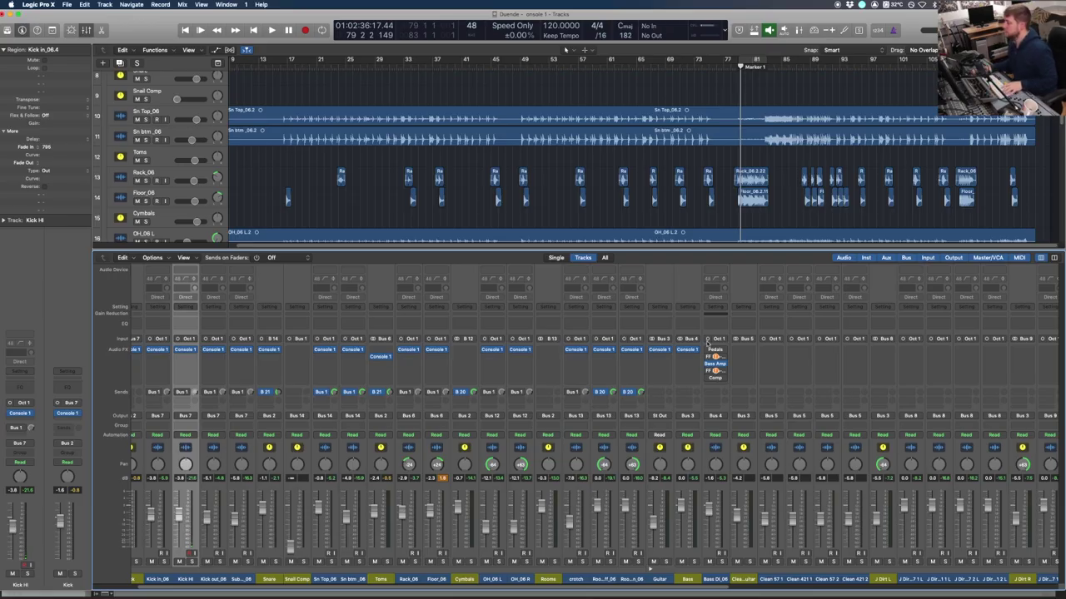
Play the full mix from bar 79 to about bar 105, keeping the drum, bass and guitar channels in view.
{"action": "key", "text": "space"}
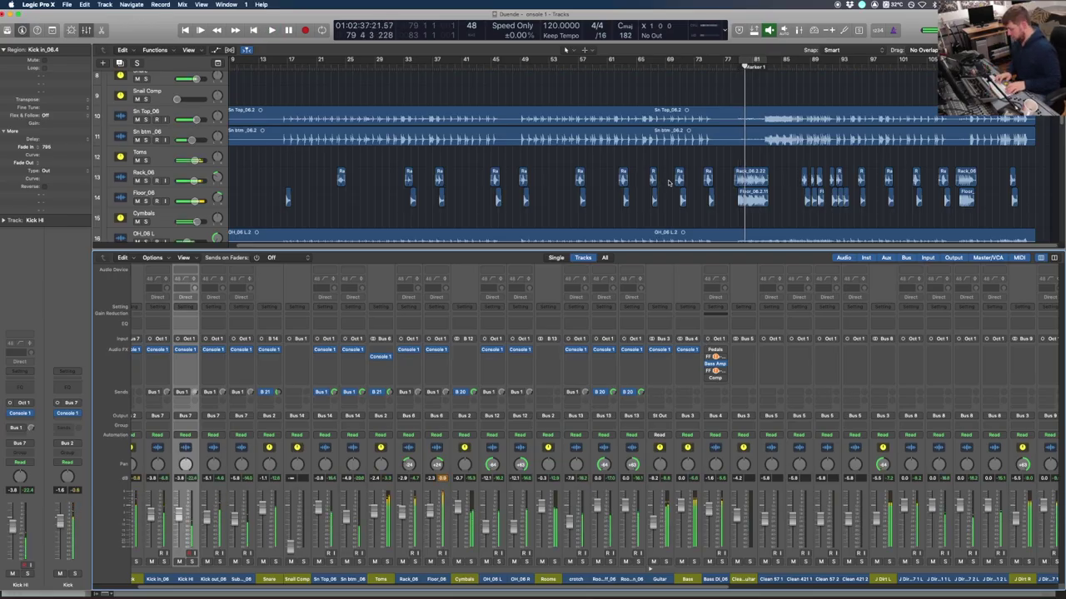
{"action": "key", "text": "space"}
{"action": "key", "text": "space"}
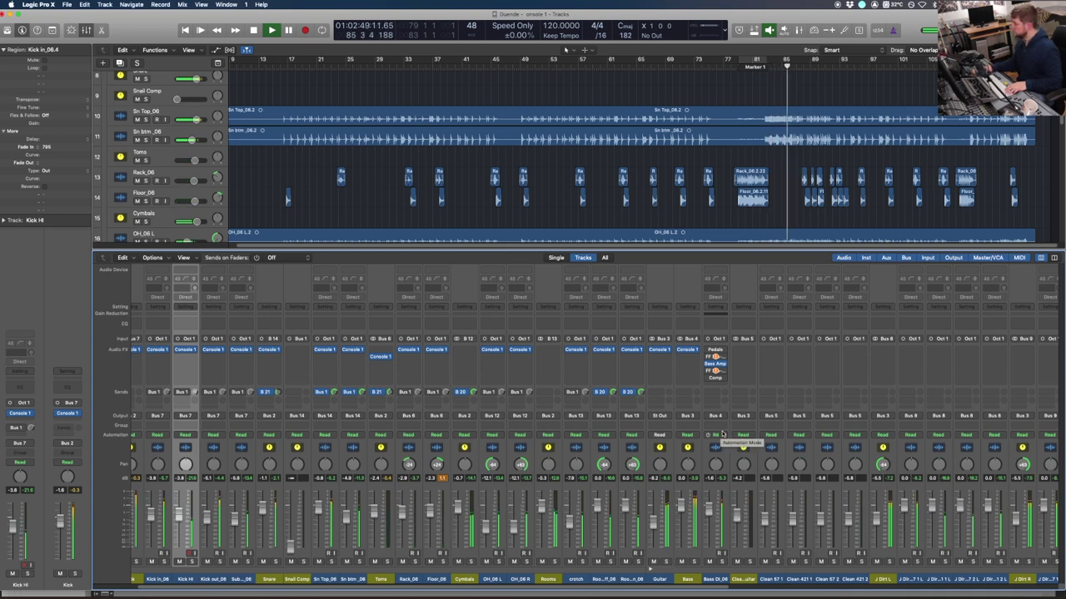
{"action": "scroll", "coordinate": [723, 434], "scroll_direction": "left", "scroll_amount": 2}
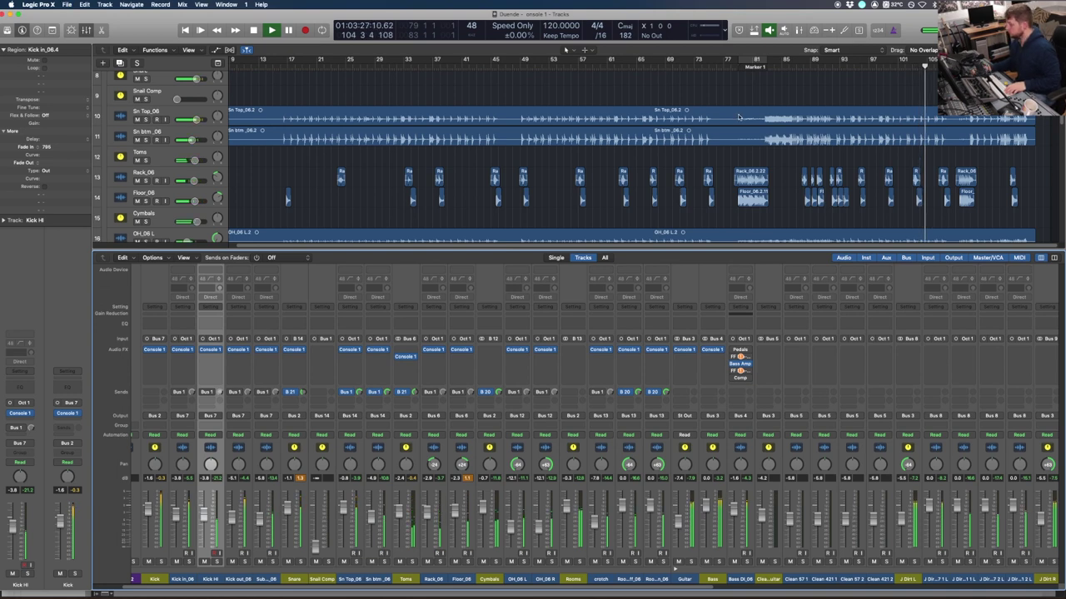
{"action": "key", "text": "space"}
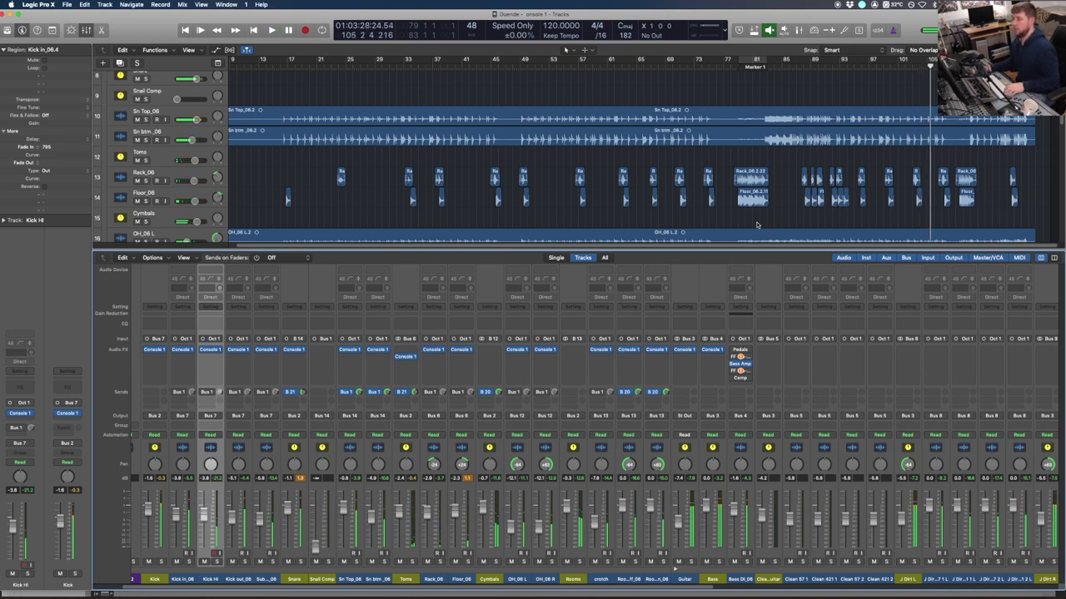
Open the recent project Duende - The Bluesy One JC DRUM MIX, closing the current project, and toggle the mixer view for comparison.
{"action": "left_click", "coordinate": [61, 4]}
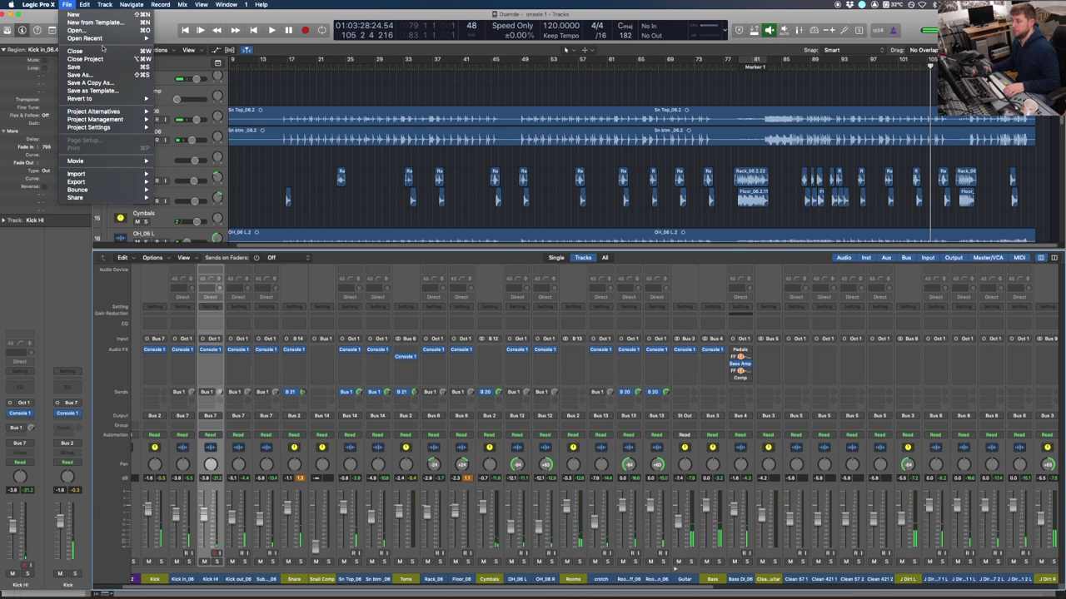
{"action": "mouse_move", "coordinate": [114, 38]}
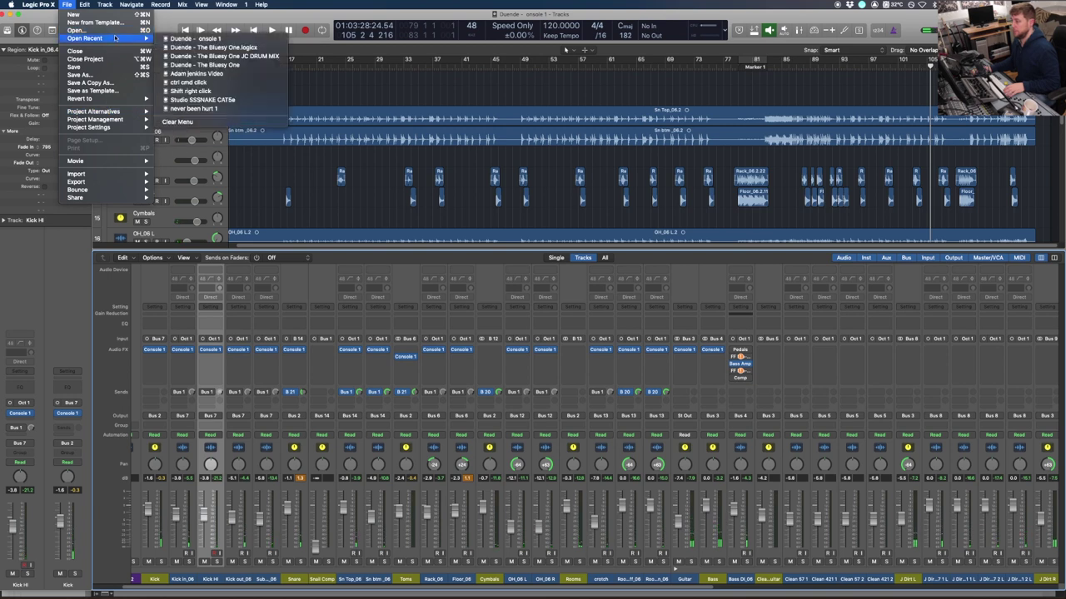
{"action": "left_click", "coordinate": [221, 56]}
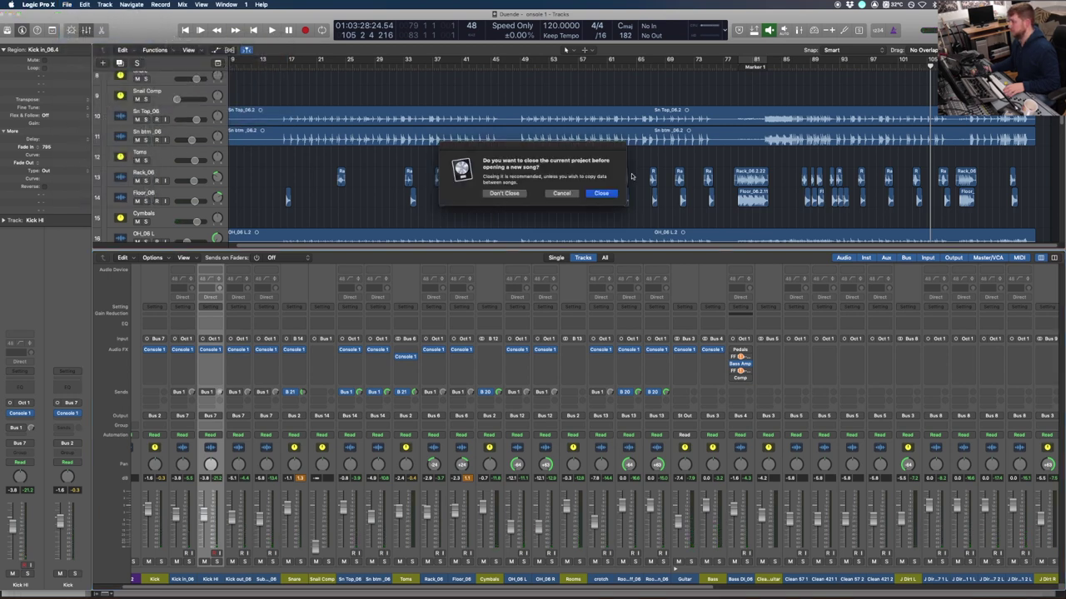
{"action": "left_click", "coordinate": [602, 195]}
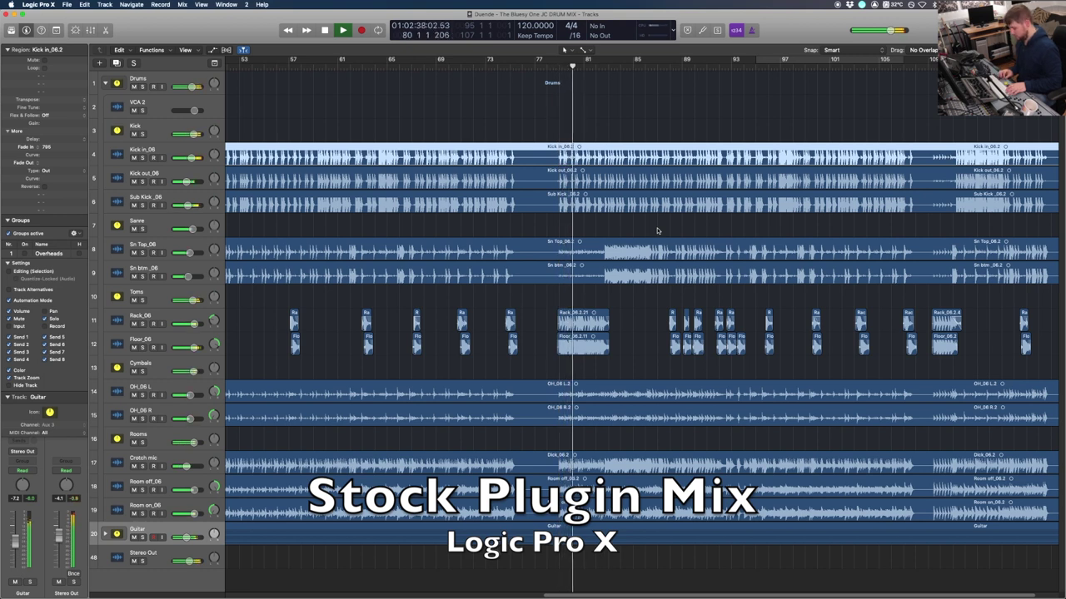
{"action": "key", "text": "x"}
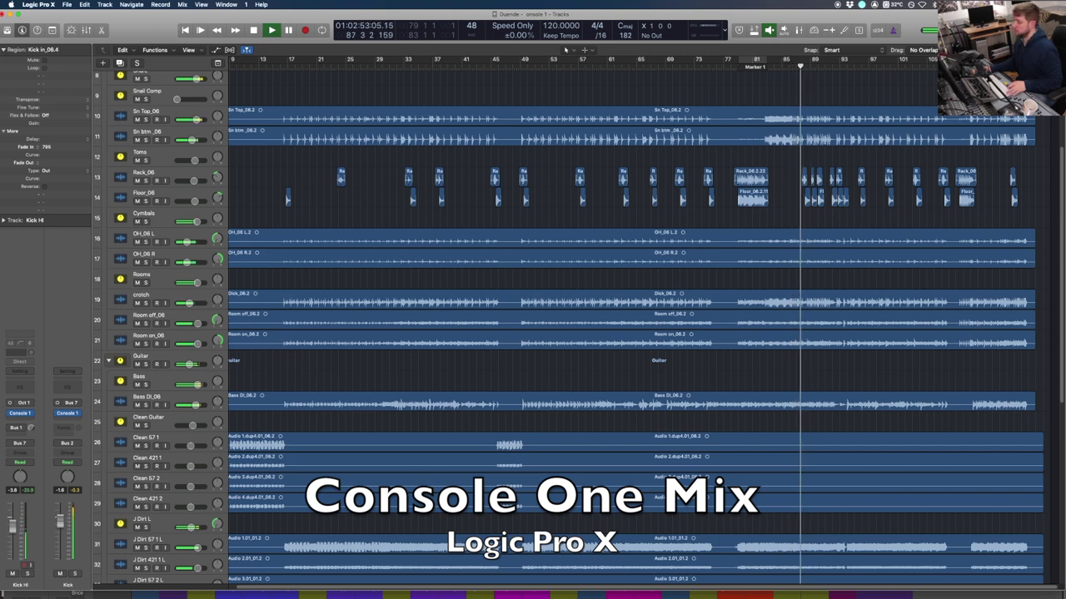
Open the recent project Duende - The Bluesy One while keeping the Console 1 project open.
{"action": "left_click", "coordinate": [67, 4]}
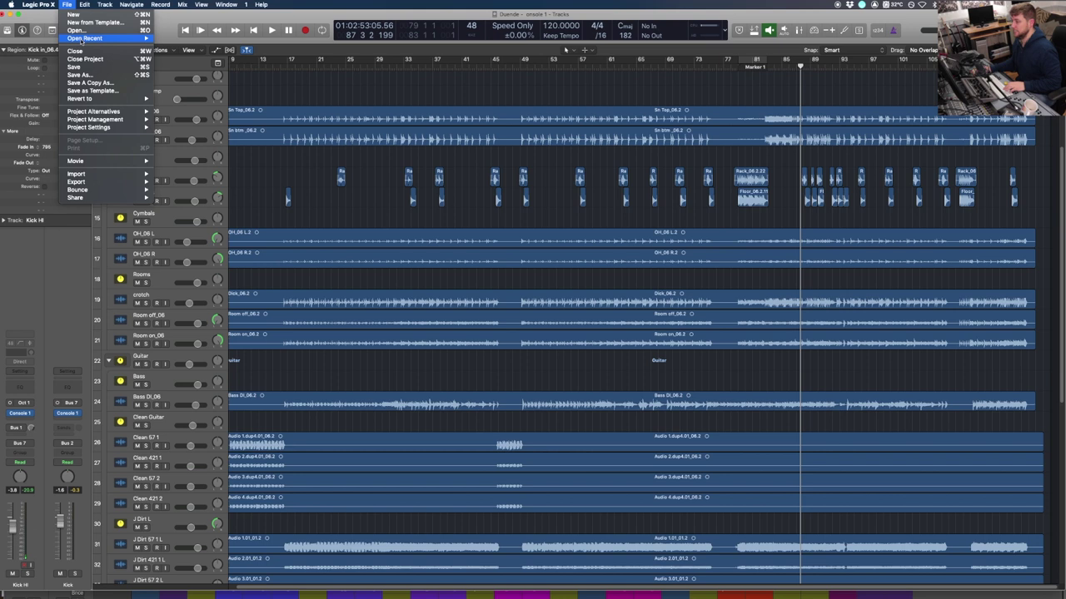
{"action": "mouse_move", "coordinate": [108, 38]}
{"action": "left_click", "coordinate": [208, 65]}
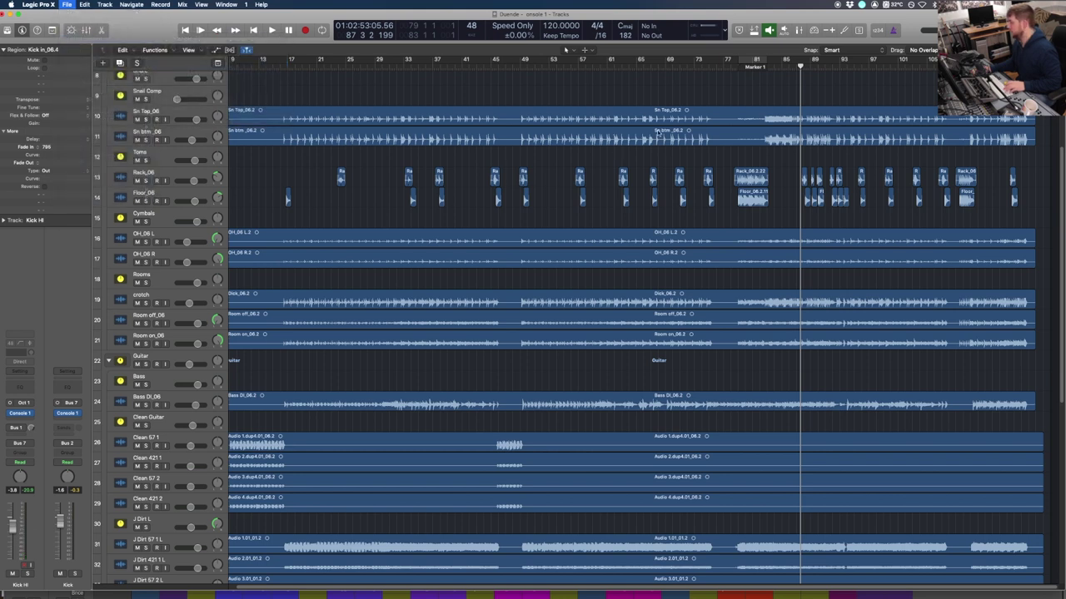
{"action": "left_click", "coordinate": [504, 194]}
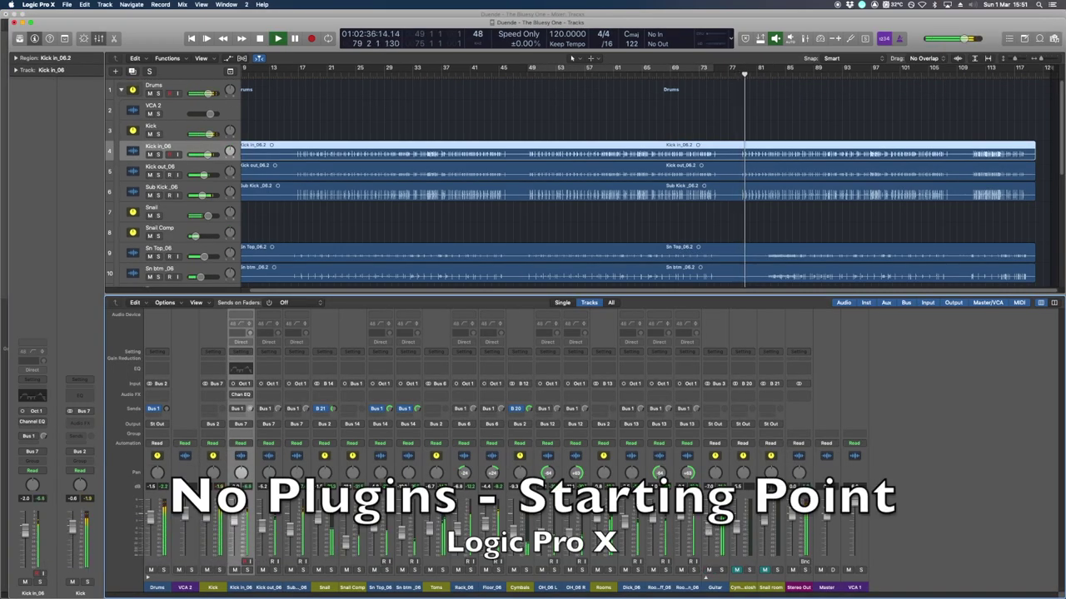
Expand the Guitar stack in the mixer, look through the channel strips during playback, and bring the separate Mixer window forward.
{"action": "left_click", "coordinate": [710, 581]}
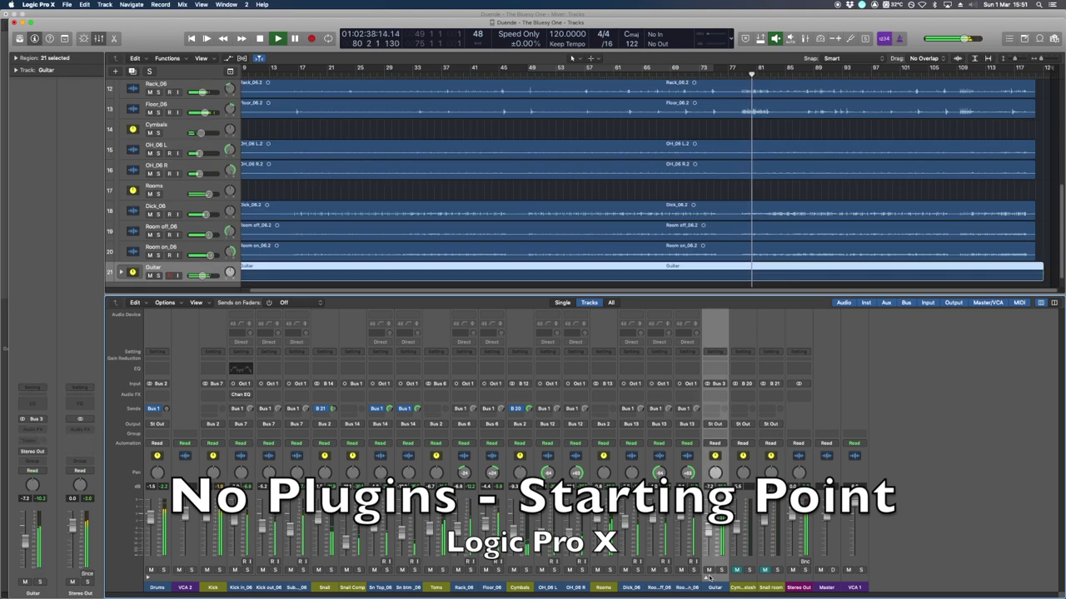
{"action": "left_click", "coordinate": [703, 587]}
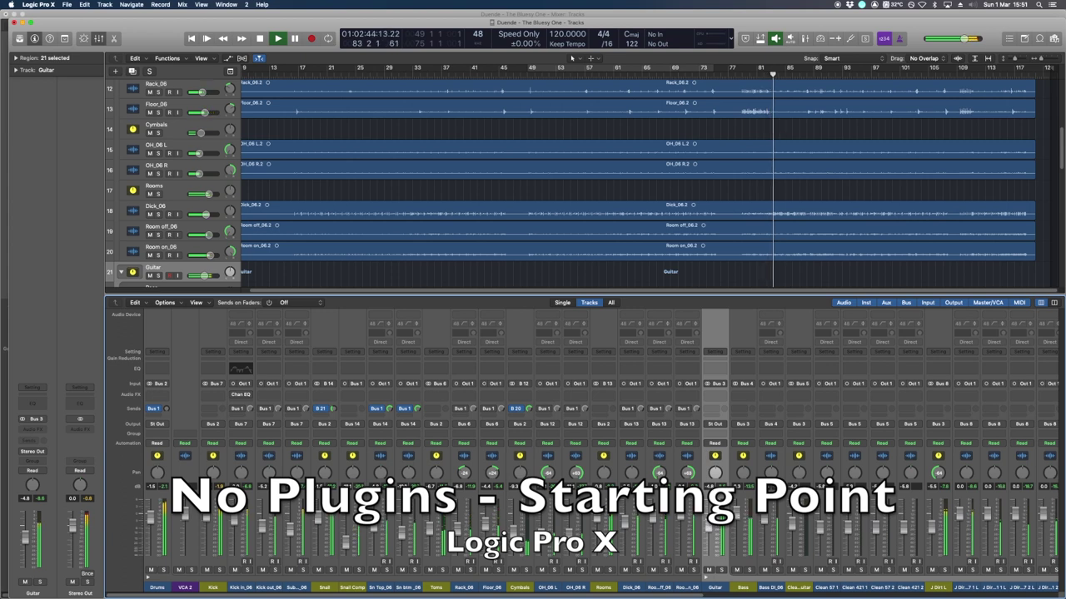
{"action": "scroll", "coordinate": [739, 522], "scroll_direction": "right", "scroll_amount": 10}
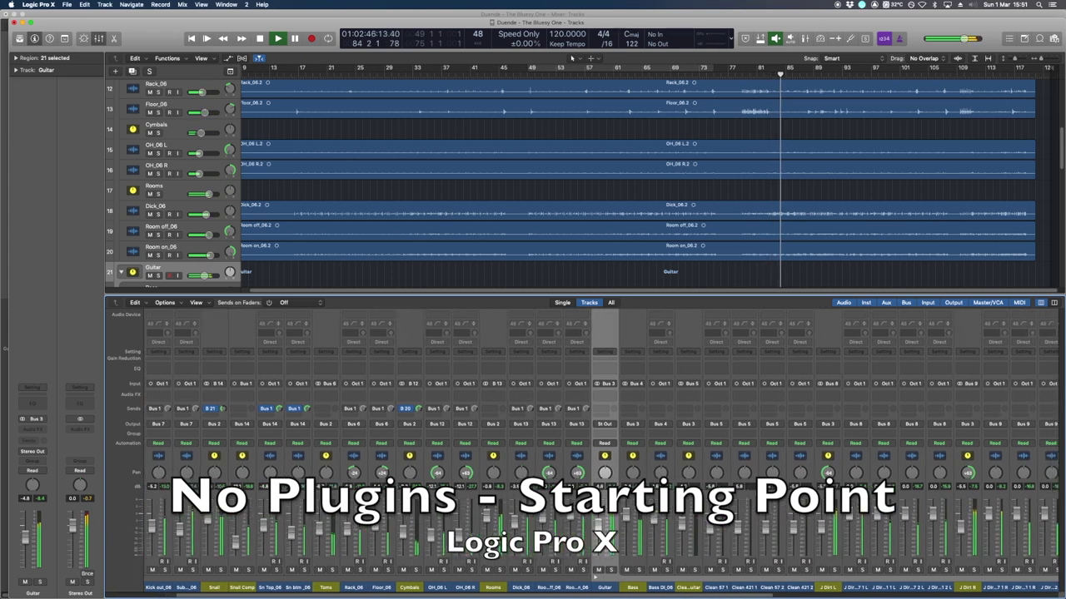
{"action": "scroll", "coordinate": [752, 494], "scroll_direction": "left", "scroll_amount": 10}
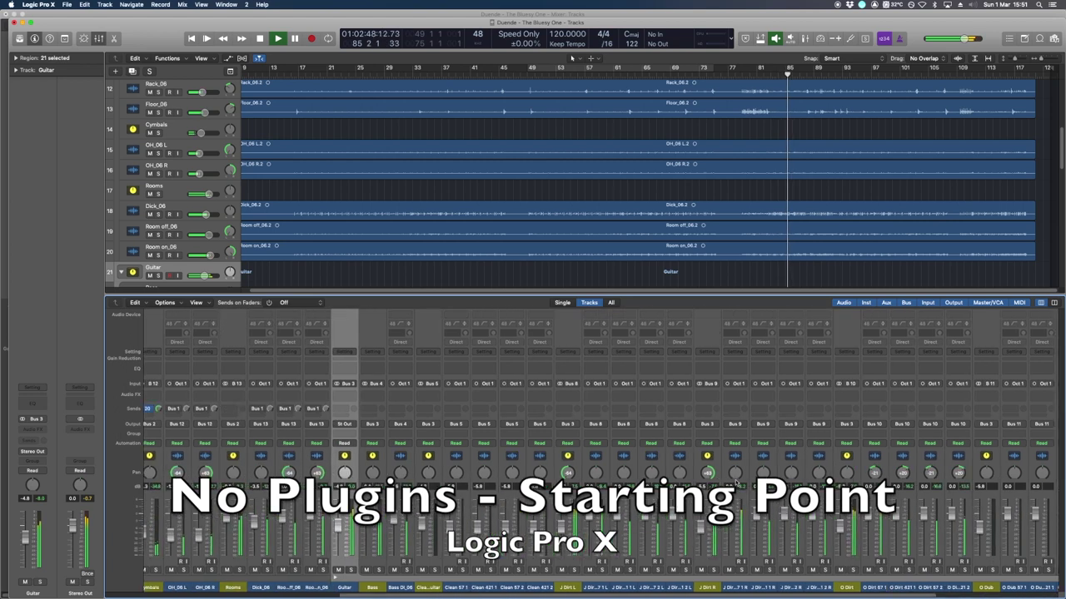
{"action": "scroll", "coordinate": [751, 494], "scroll_direction": "left", "scroll_amount": 2}
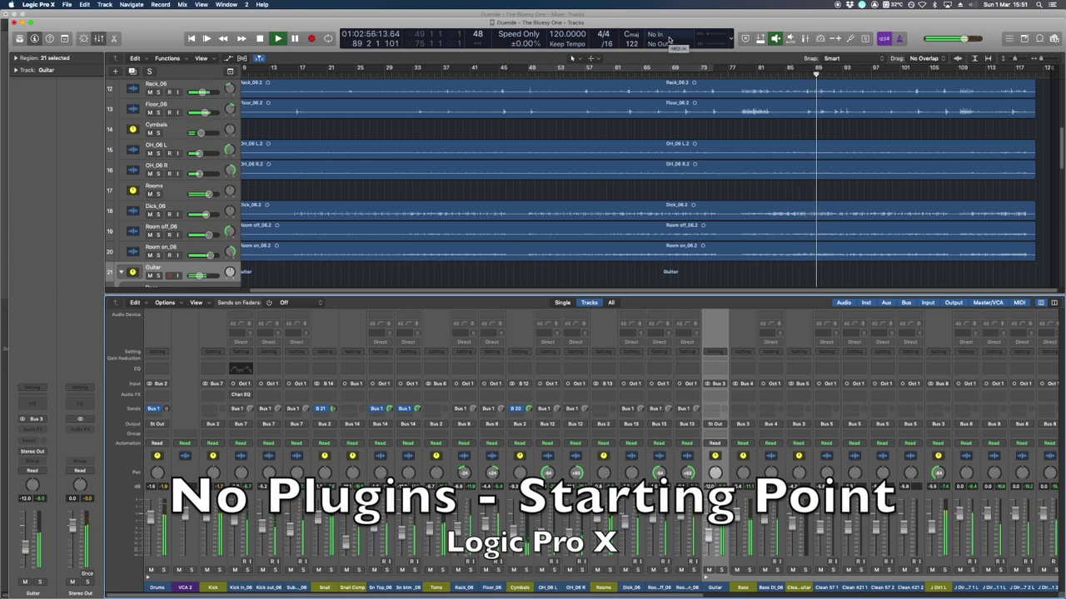
{"action": "left_click", "coordinate": [580, 15]}
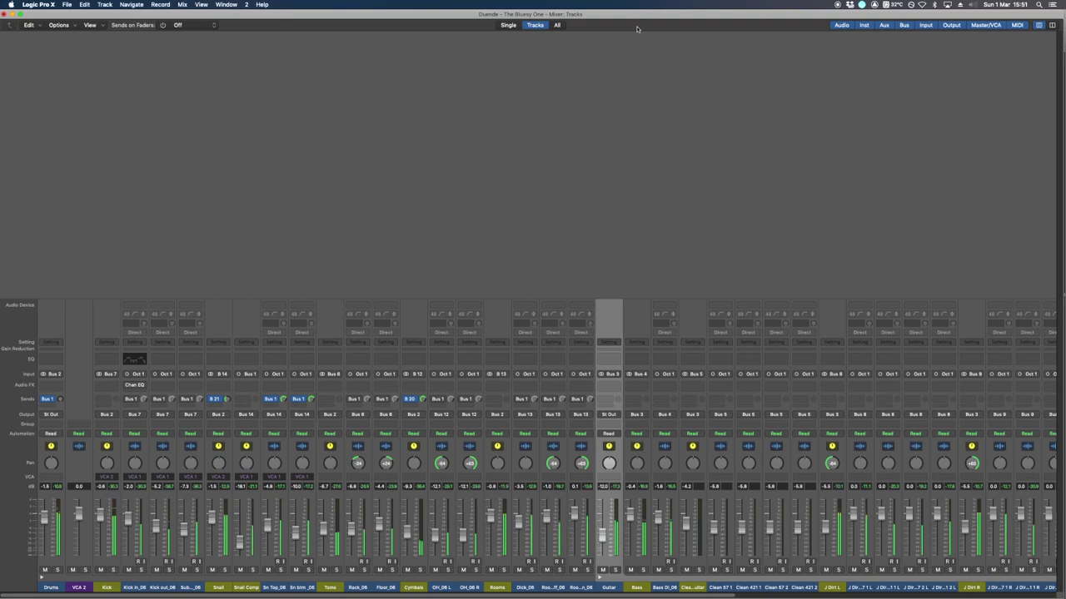